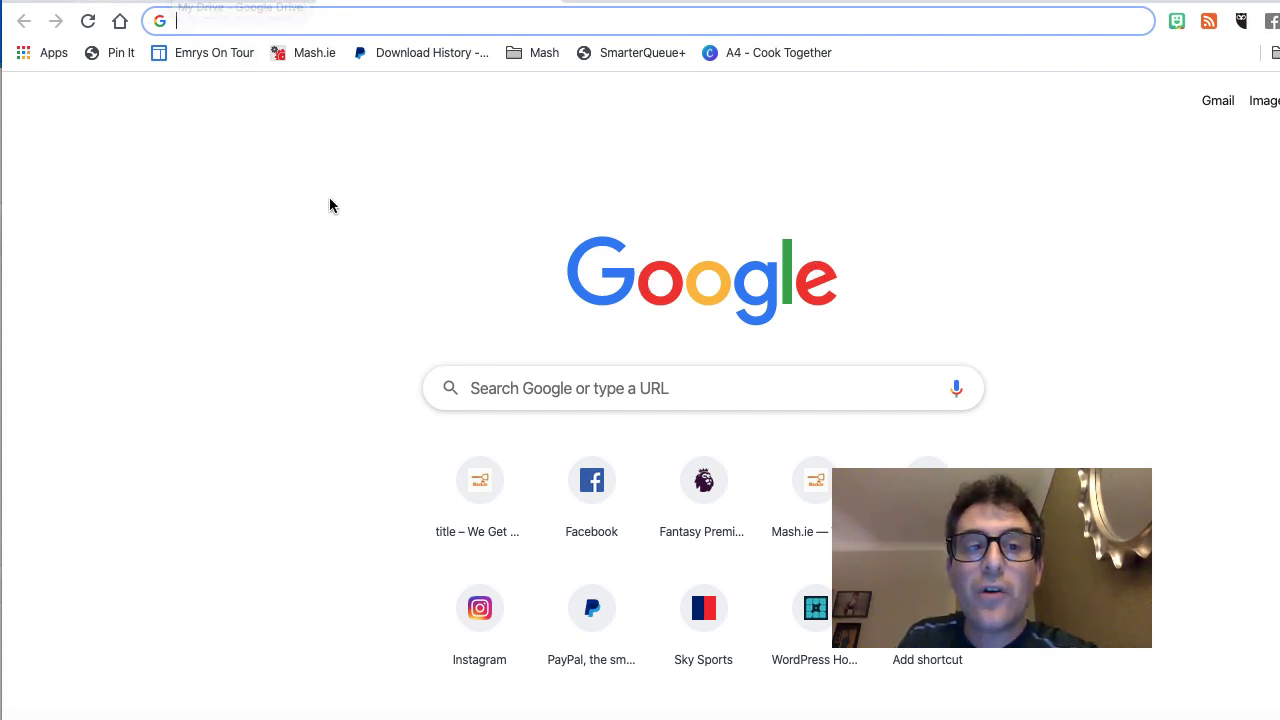
- Create a new blank Google Docs document by going to the address docs.new
type("docs")
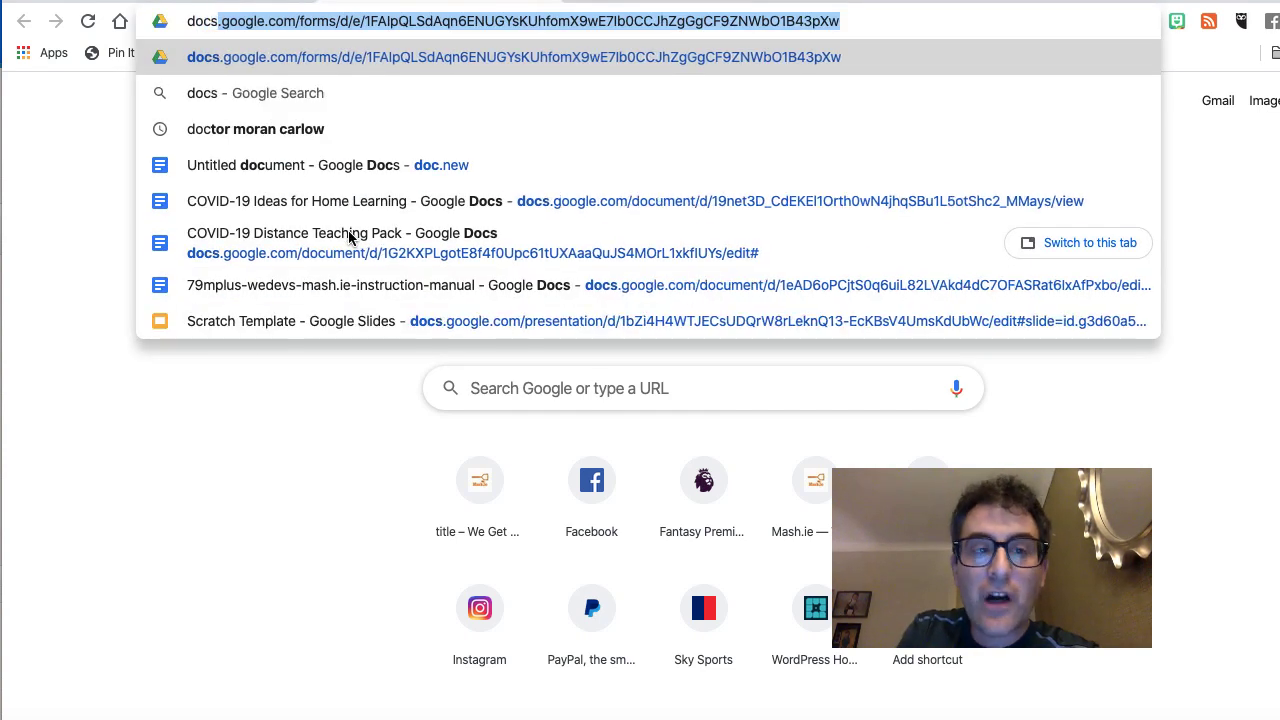
type(".new")
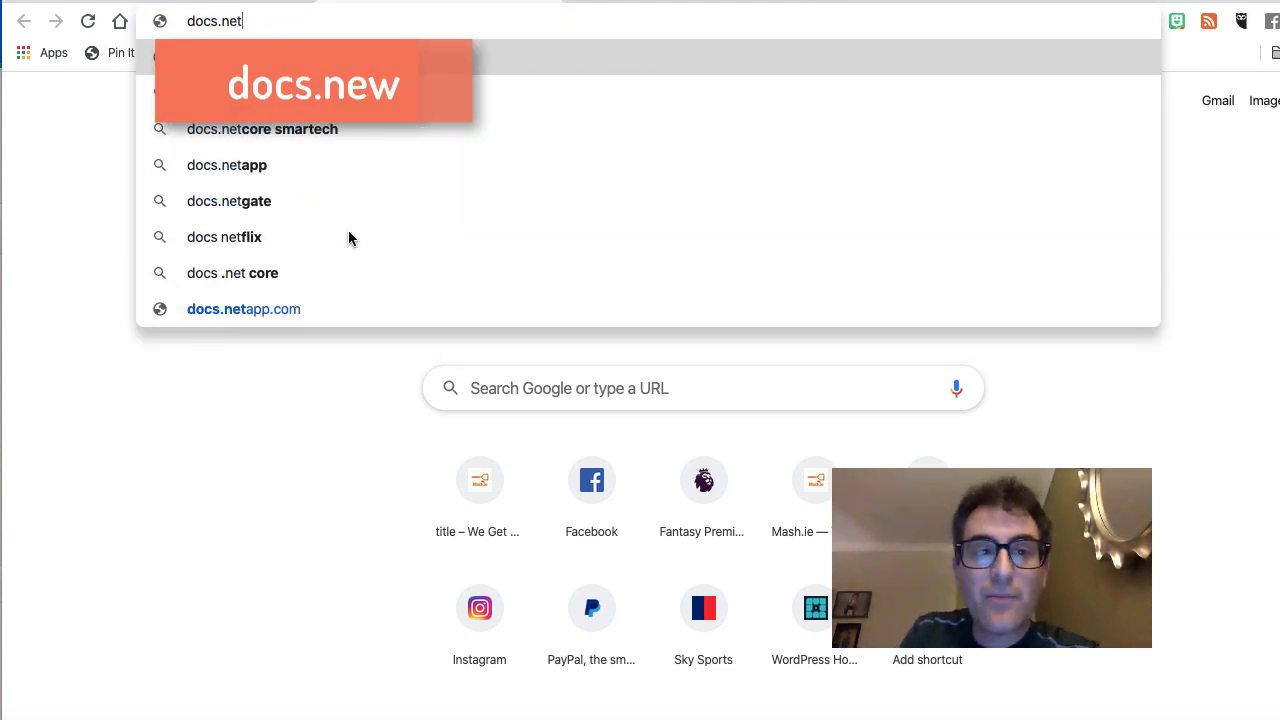
key("Return")
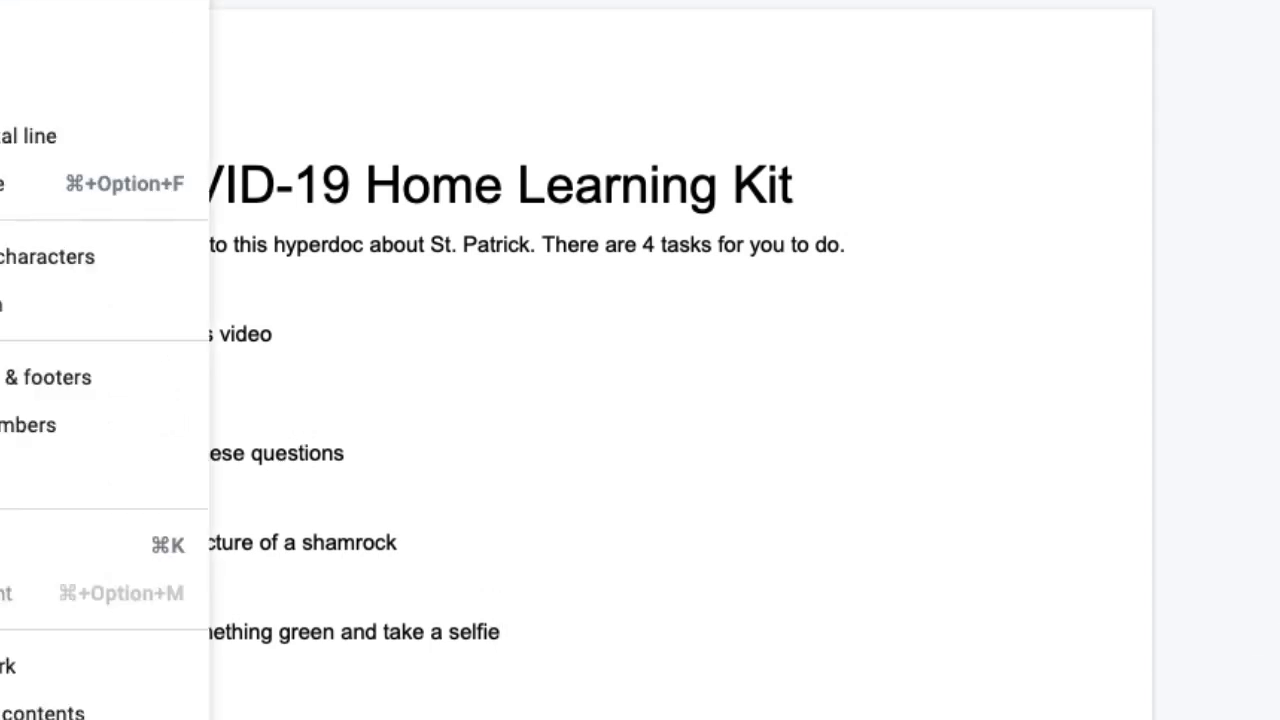
- Insert the screenshot of the parade video from the computer's Downloads folder beneath "Watch this video" in Step 1
mouse_move(100, 39)
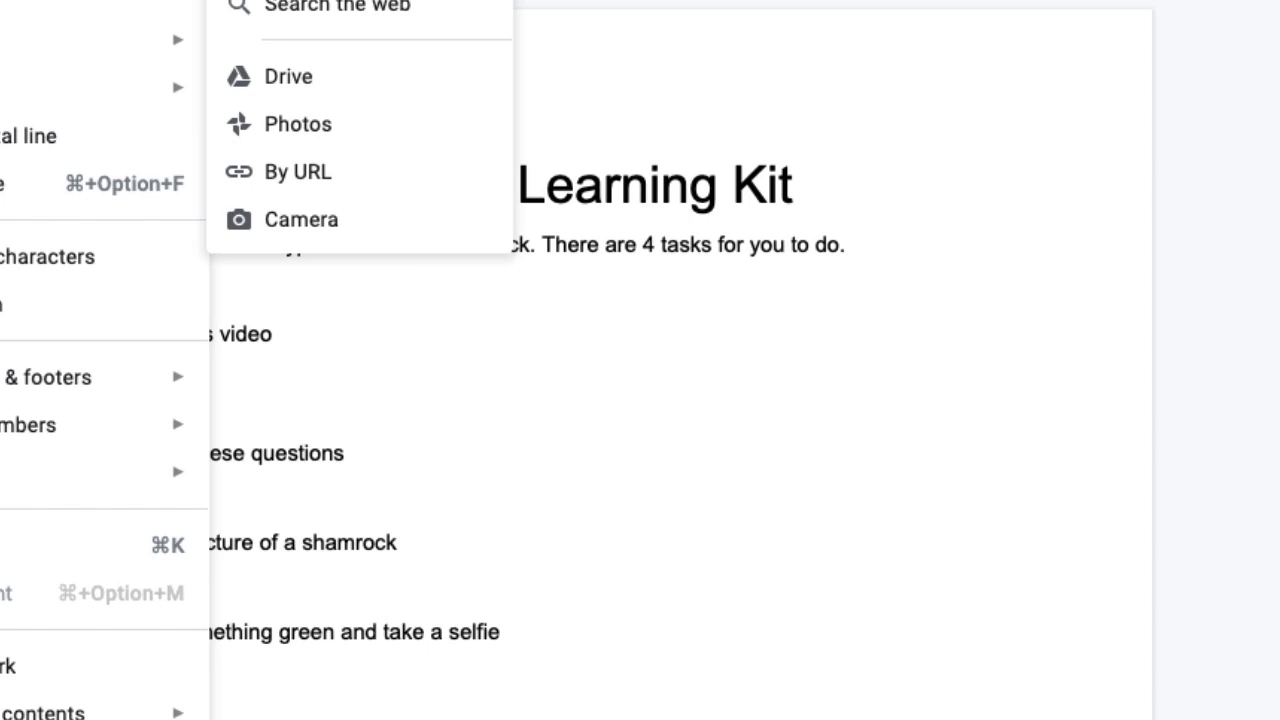
key("Escape")
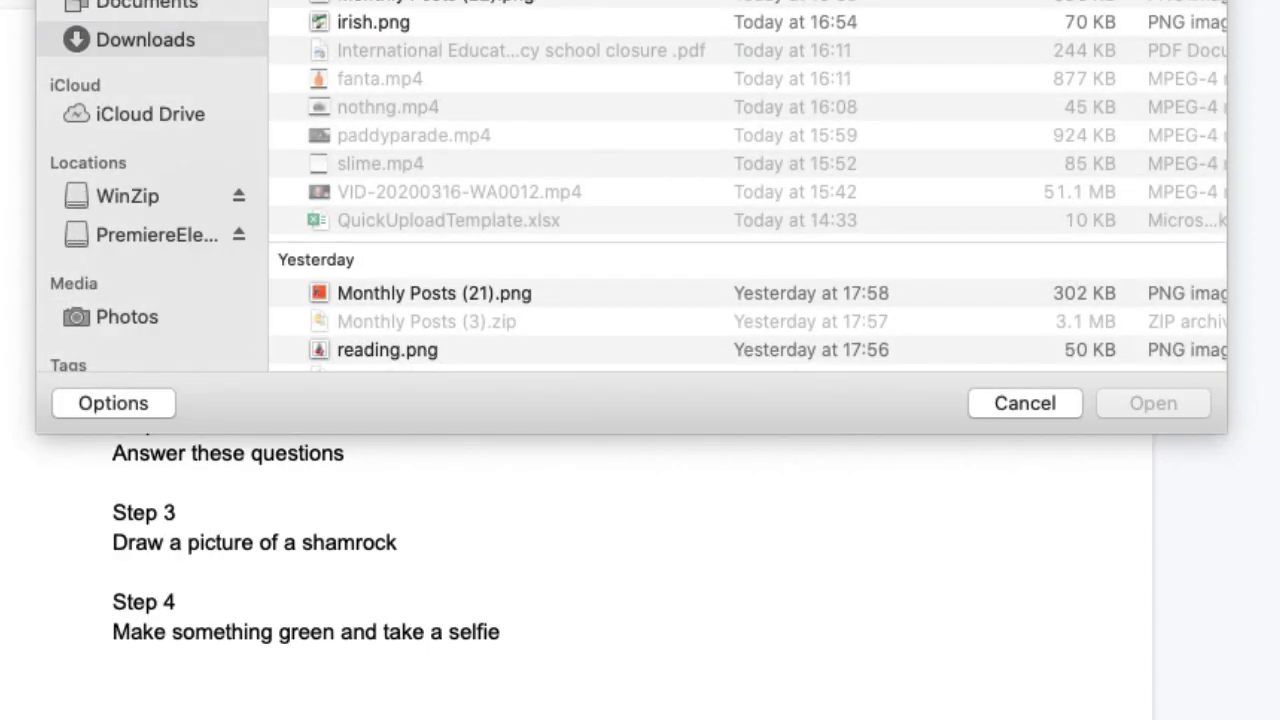
scroll(748, 186, "down", 10)
scroll(748, 186, "up", 1)
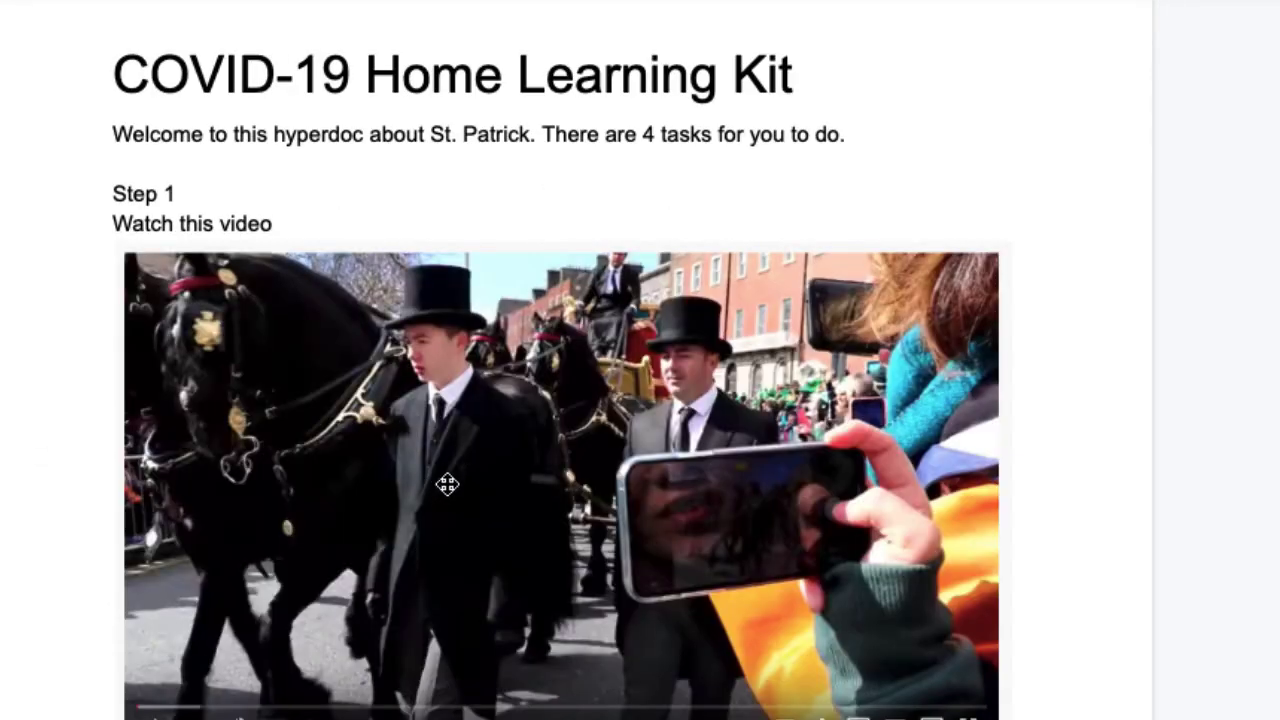
scroll(447, 484, "down", 2)
left_click(429, 395)
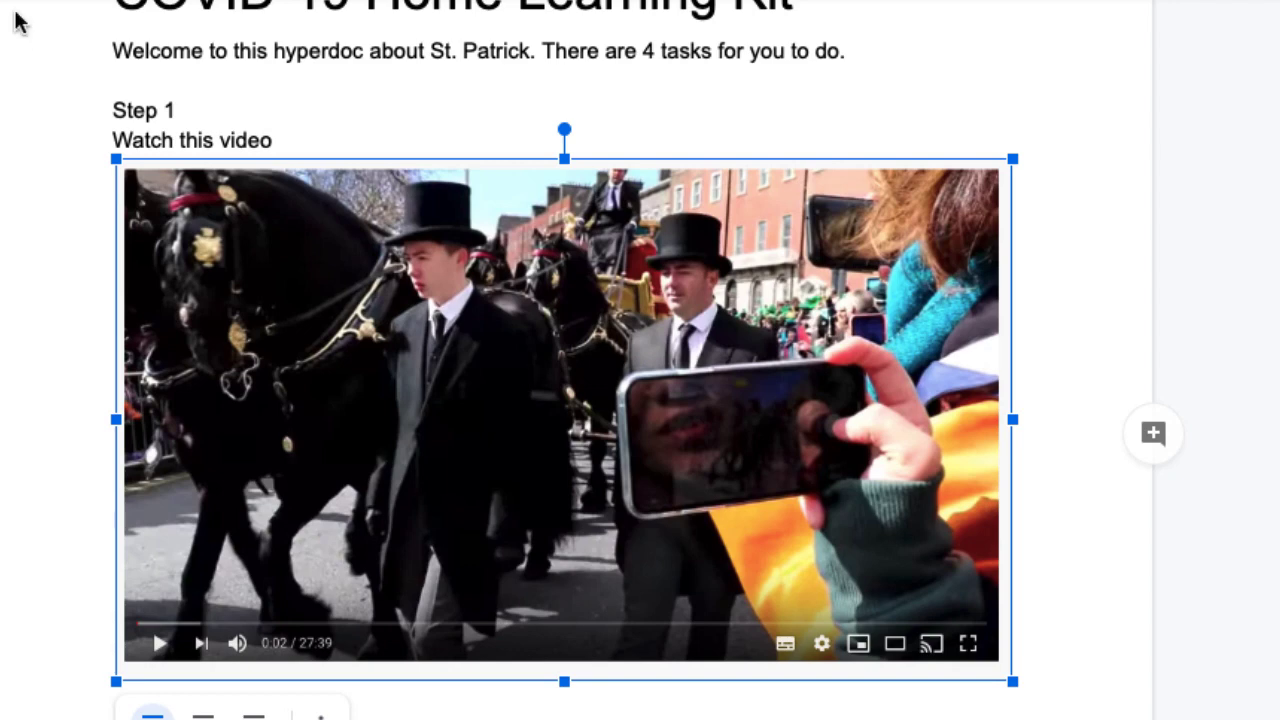
key("ctrl+k")
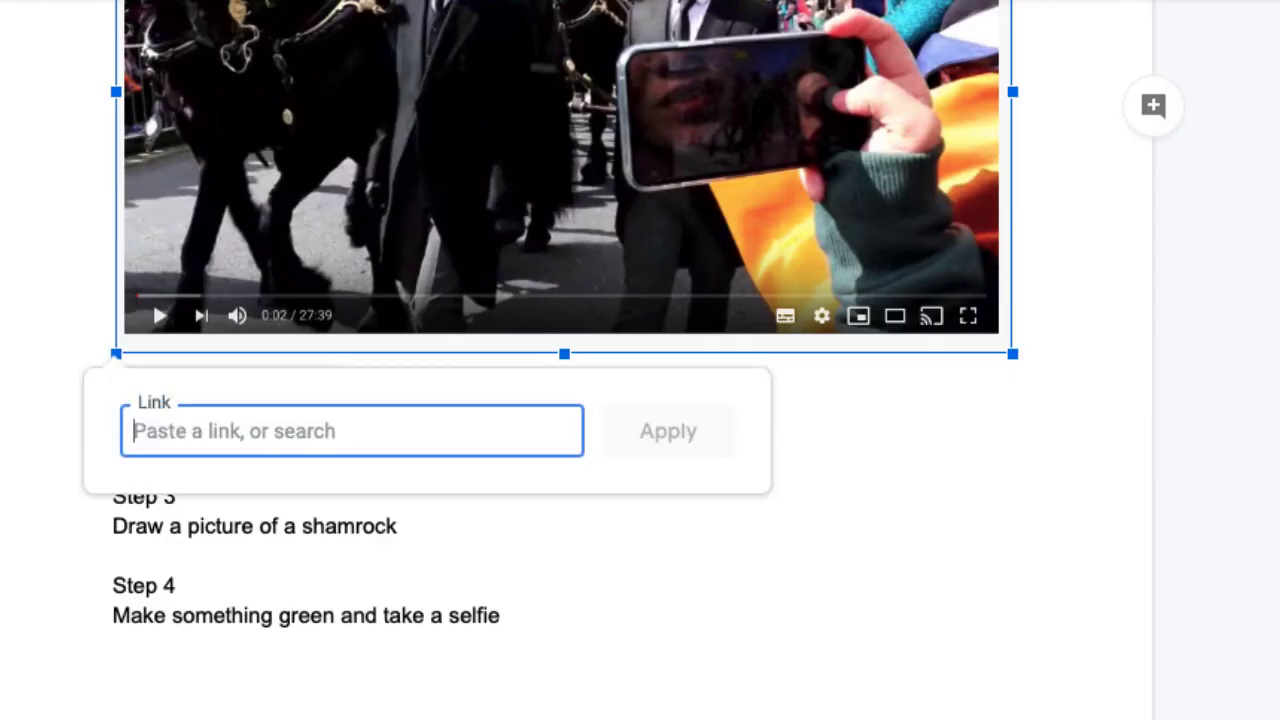
type("https://www.youtube.com/watch?v=xSB3evB2VS8")
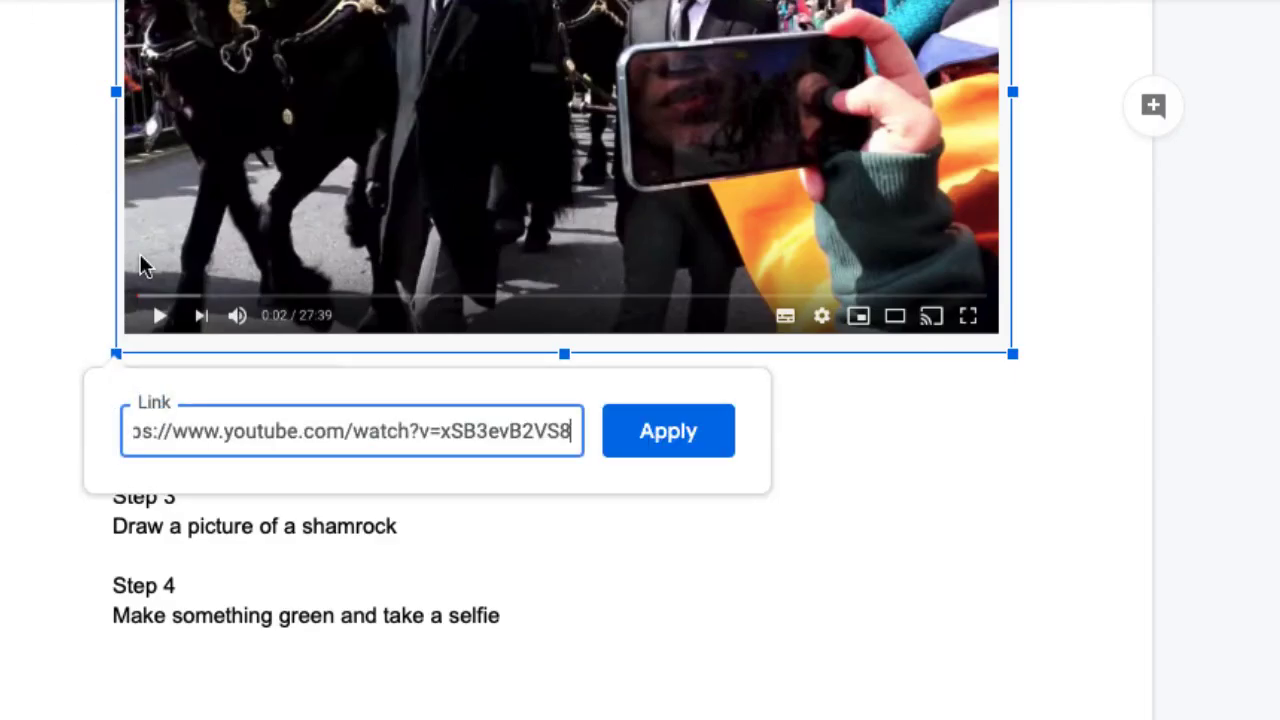
left_click(668, 441)
- Place the text cursor on the blank line beneath "Answer these questions" in Step 2
scroll(666, 434, "up", 3)
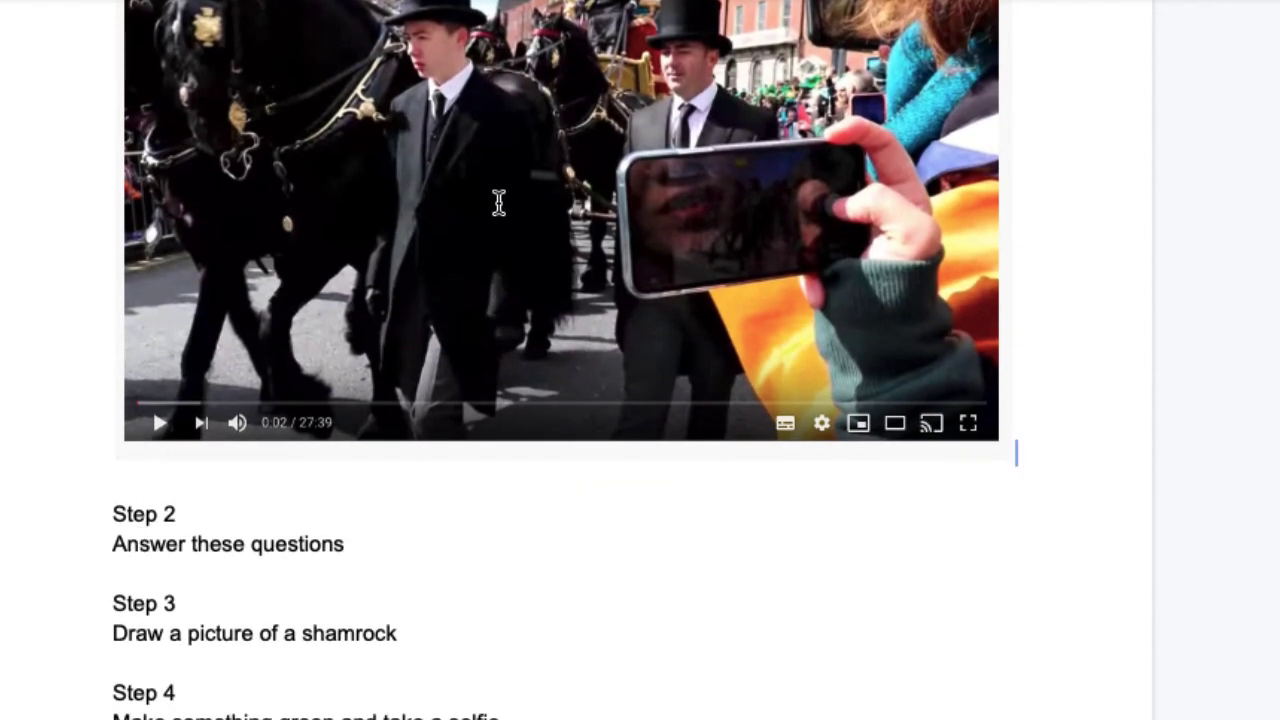
scroll(161, 561, "down", 1)
left_click(129, 511)
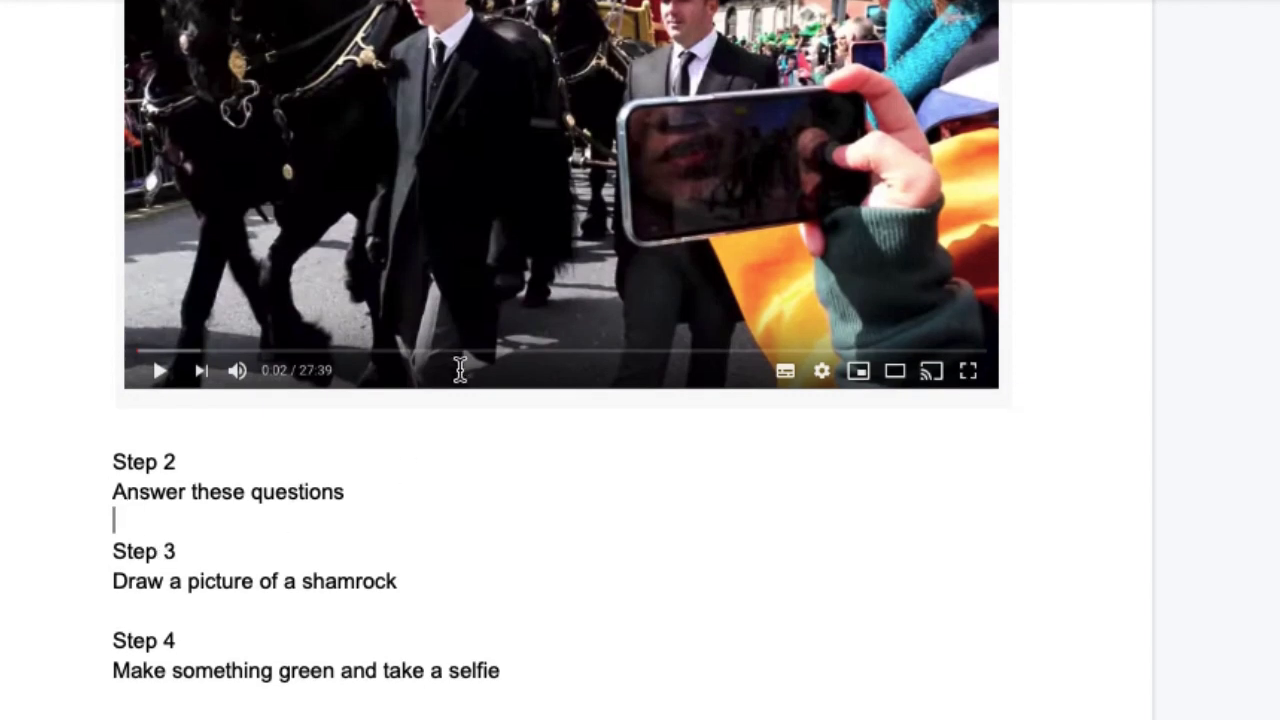
scroll(458, 368, "down", 2)
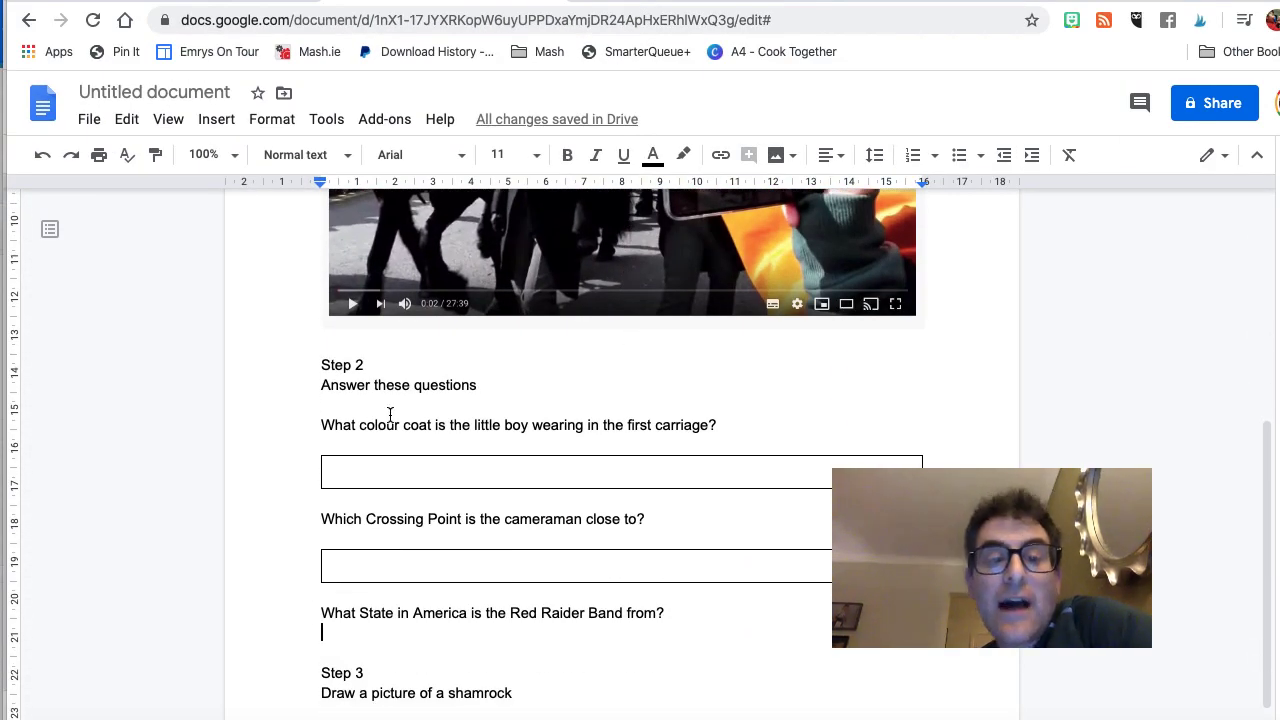
- Insert a 1 x 1 table as an answer box beneath the question "What State in America is the Red Raider Band from?"
left_click(364, 467)
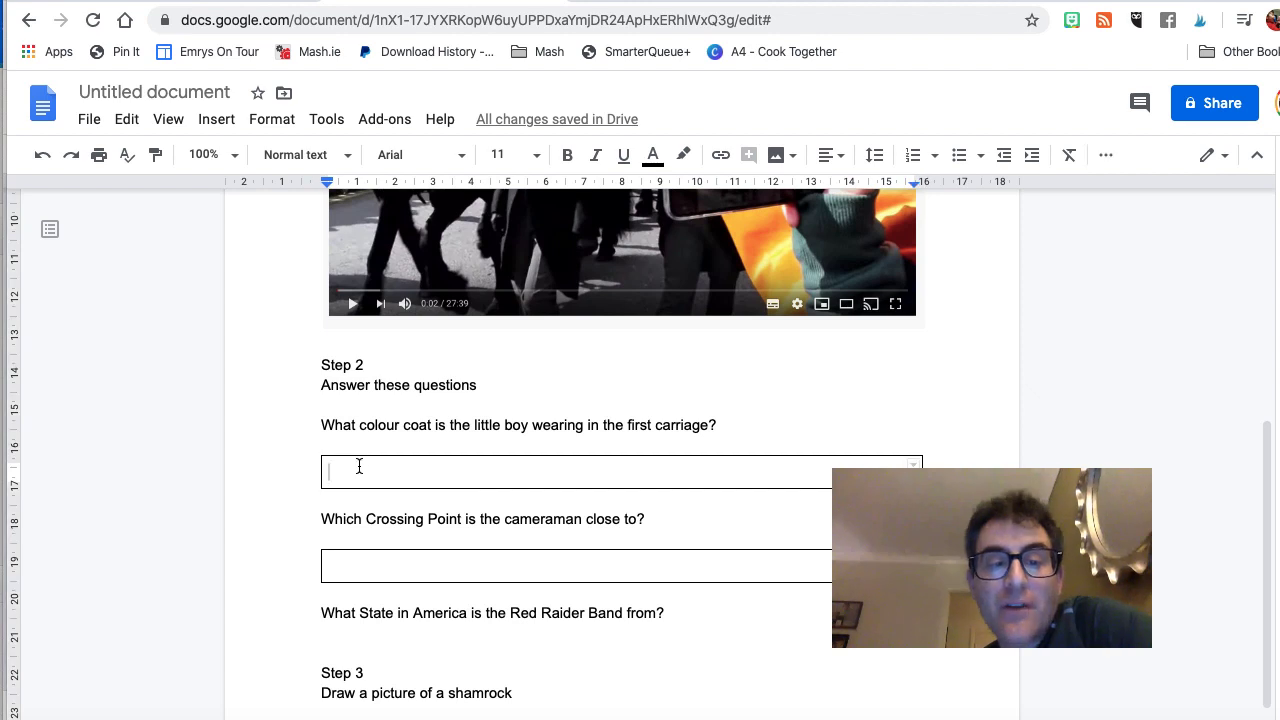
left_click(394, 556)
scroll(391, 554, "down", 1)
left_click(335, 538)
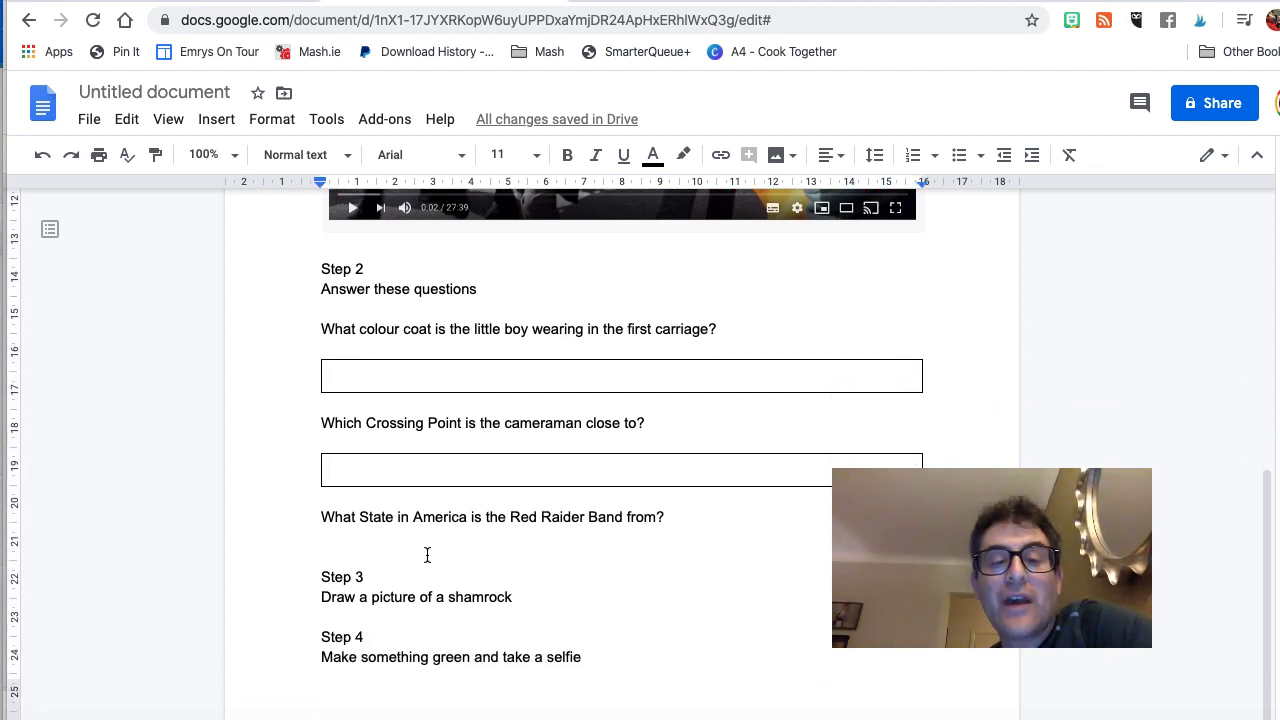
left_click(205, 122)
mouse_move(236, 185)
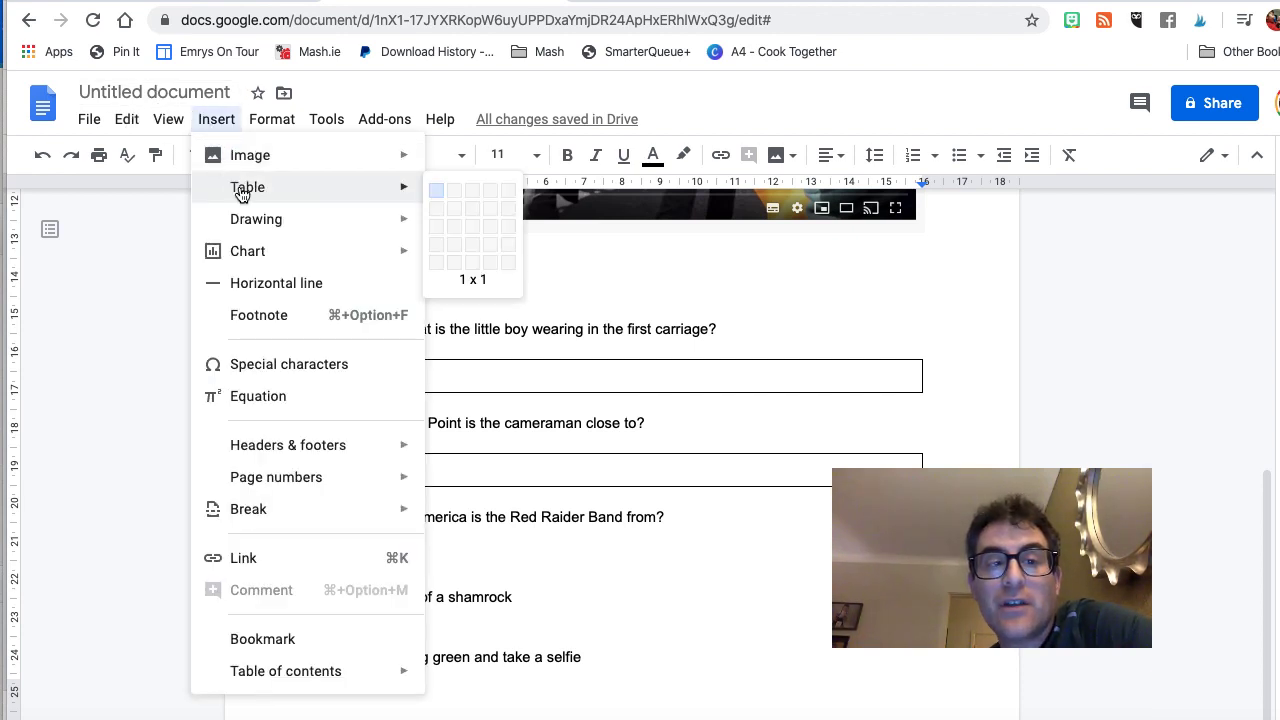
left_click(436, 190)
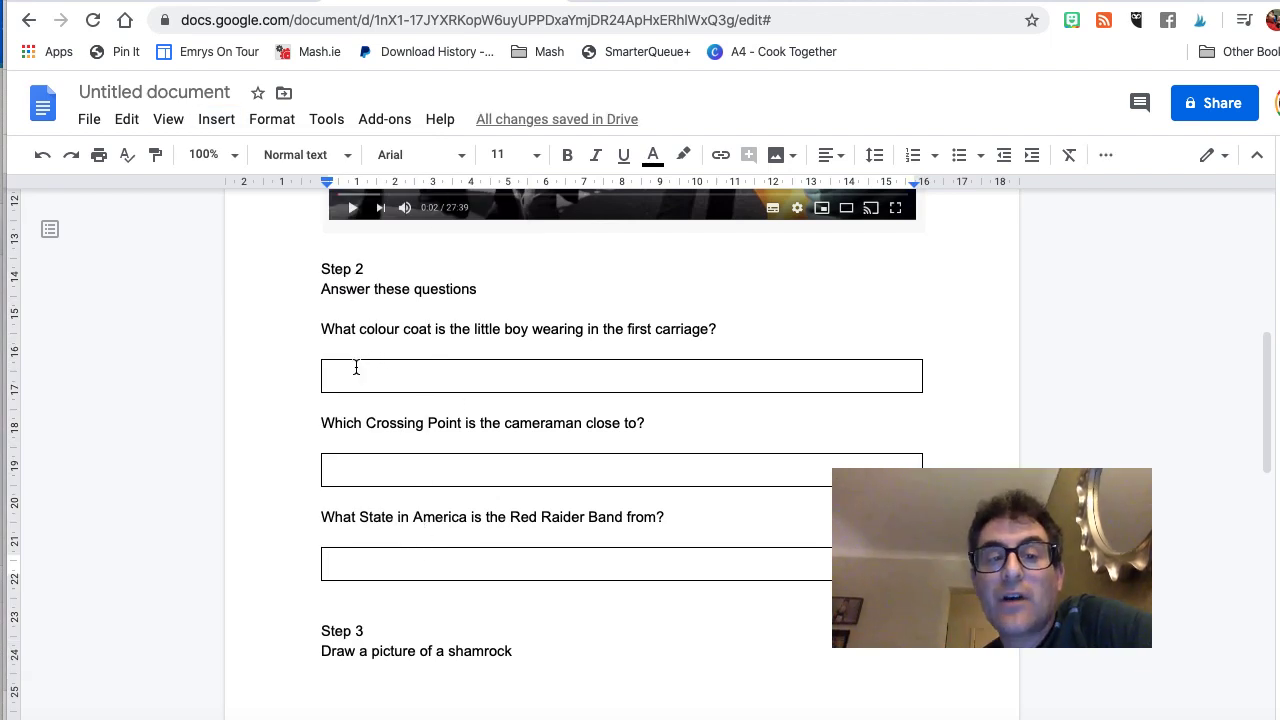
- Insert a page break before the Step 3 heading so that it starts on a new page
left_click(357, 368)
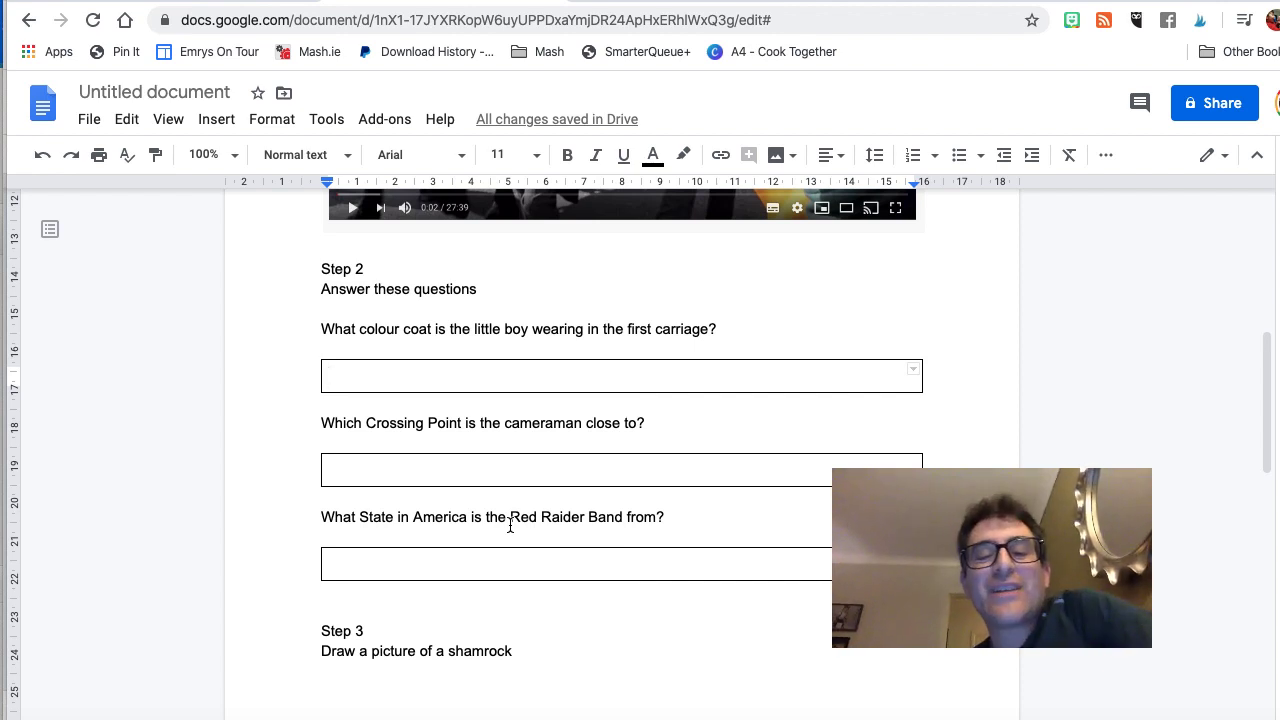
scroll(510, 526, "down", 1)
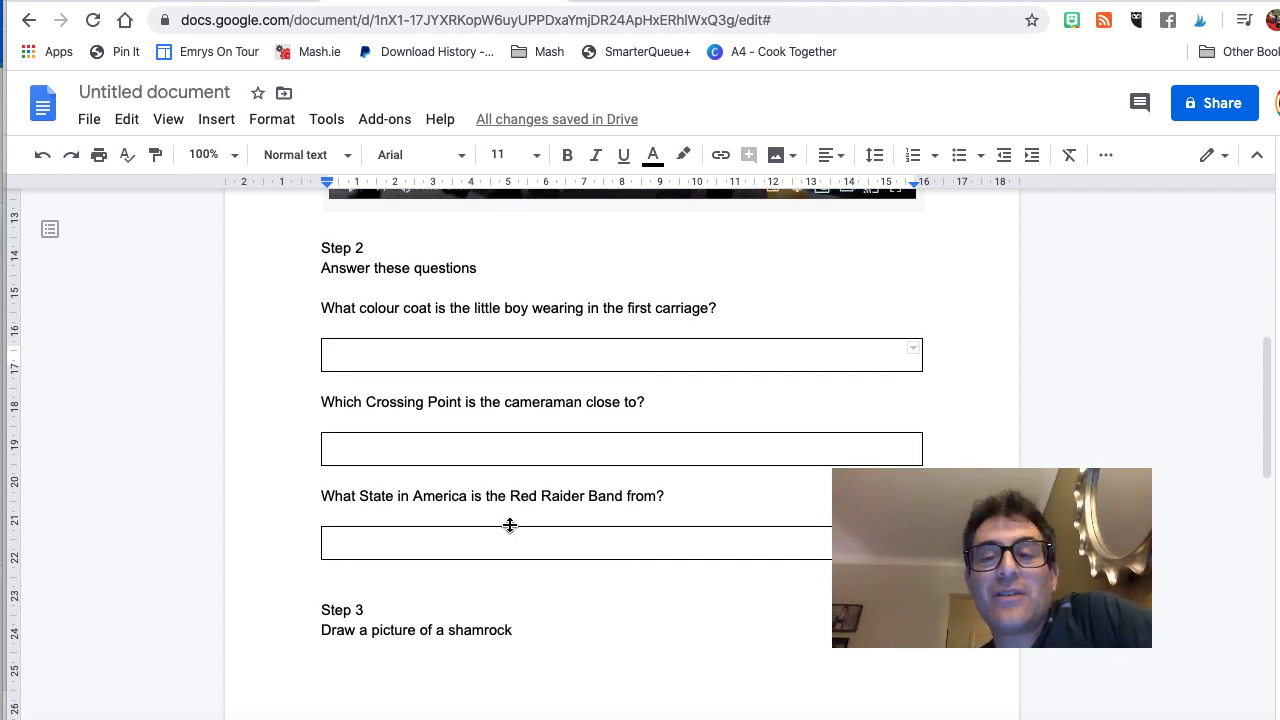
scroll(510, 526, "down", 1)
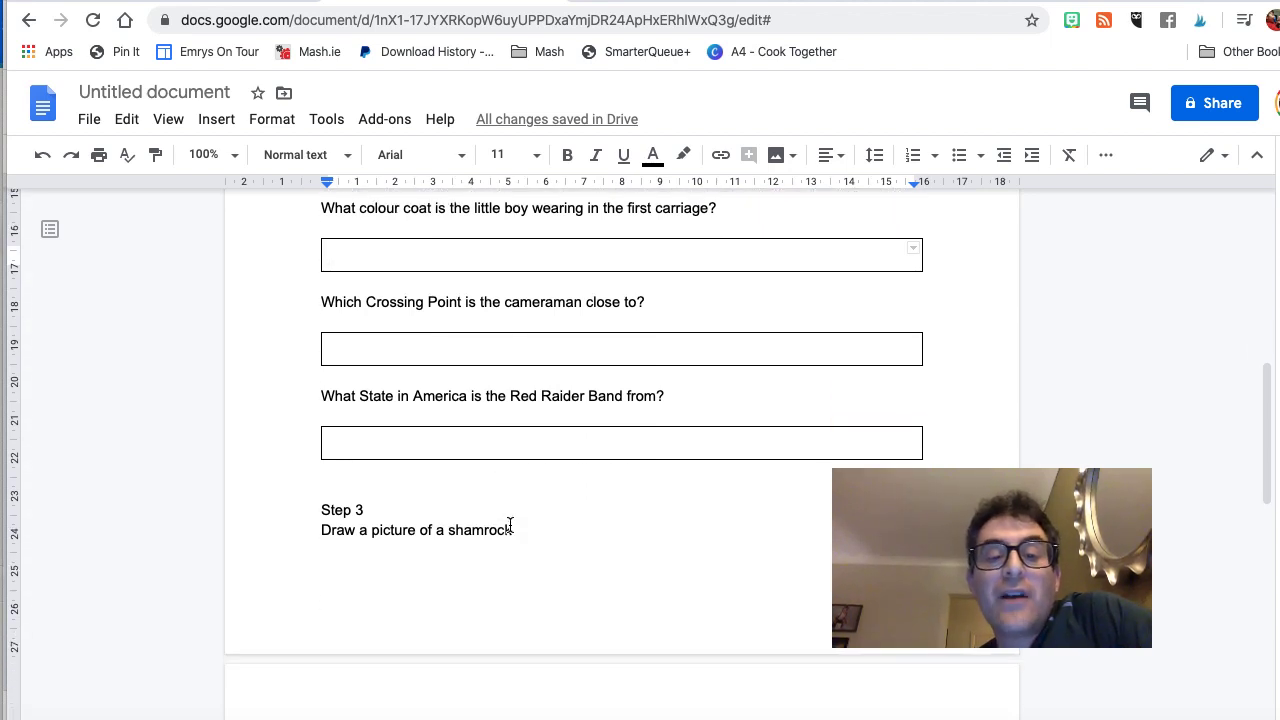
scroll(492, 530, "down", 1)
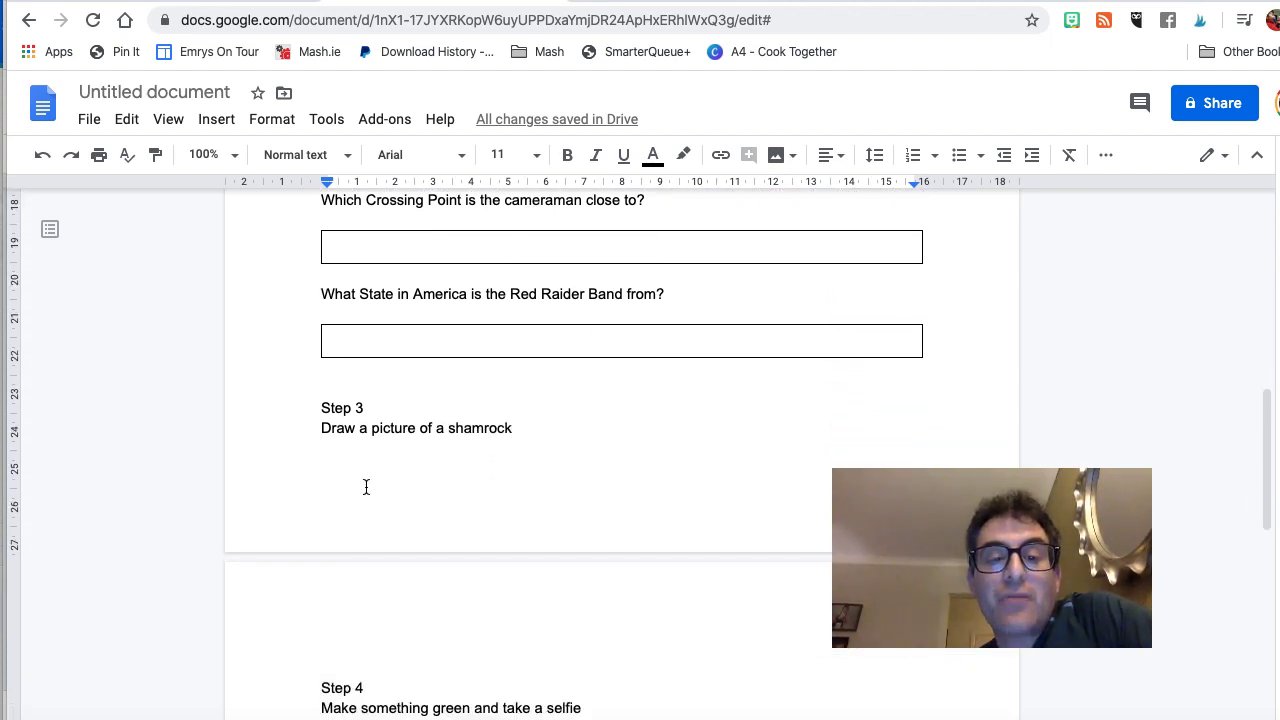
left_click(317, 449)
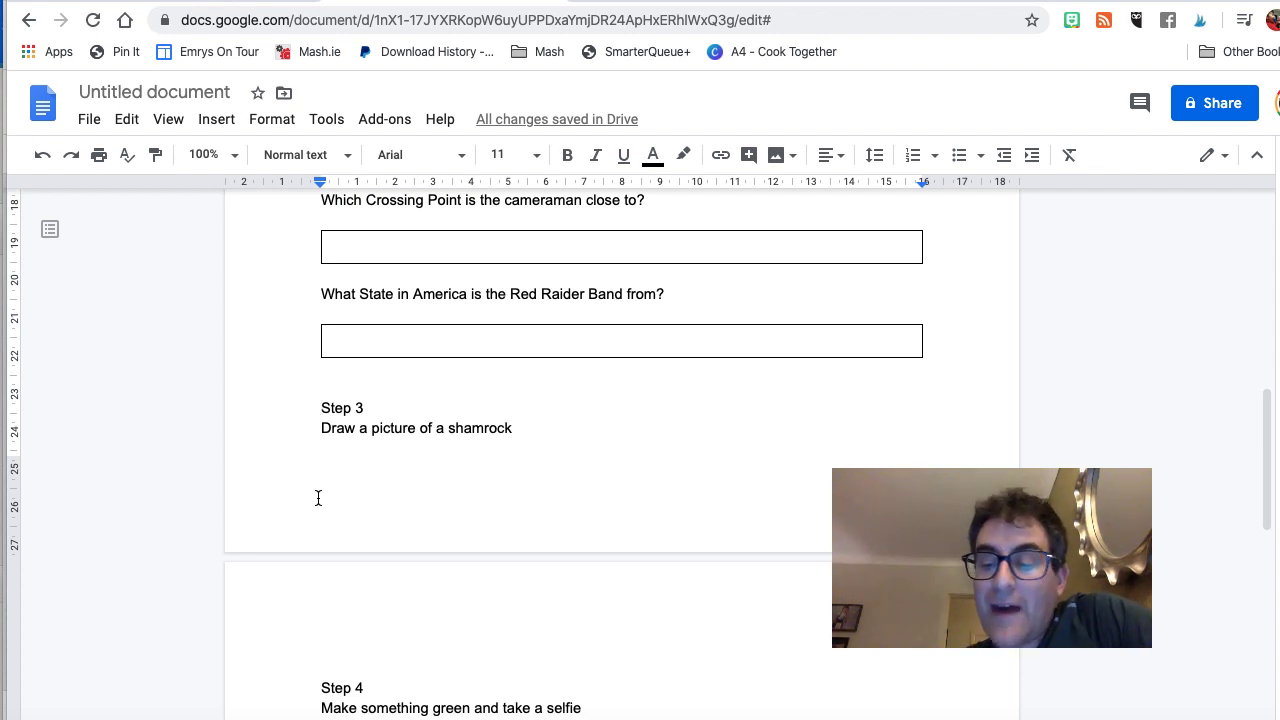
key("ctrl+Return")
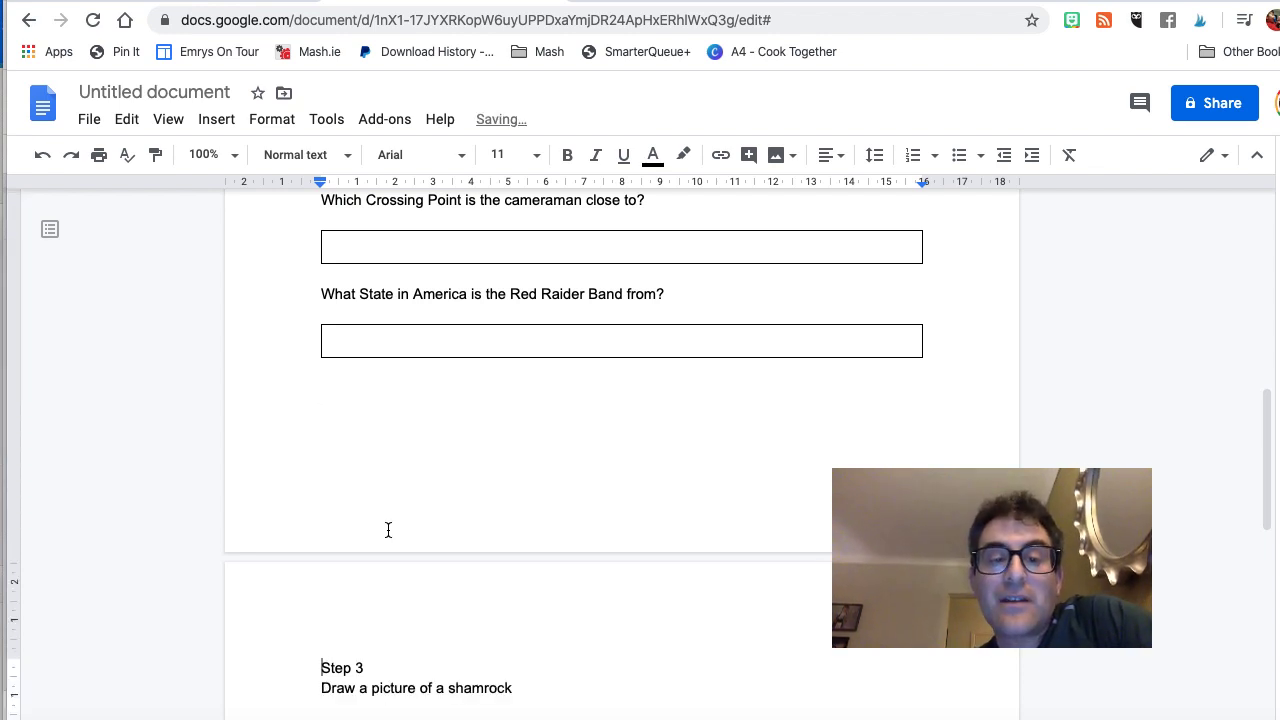
- Add several blank lines between "Draw a picture of a shamrock" and the Step 4 heading
scroll(388, 530, "down", 2)
key("Down")
key("Down")
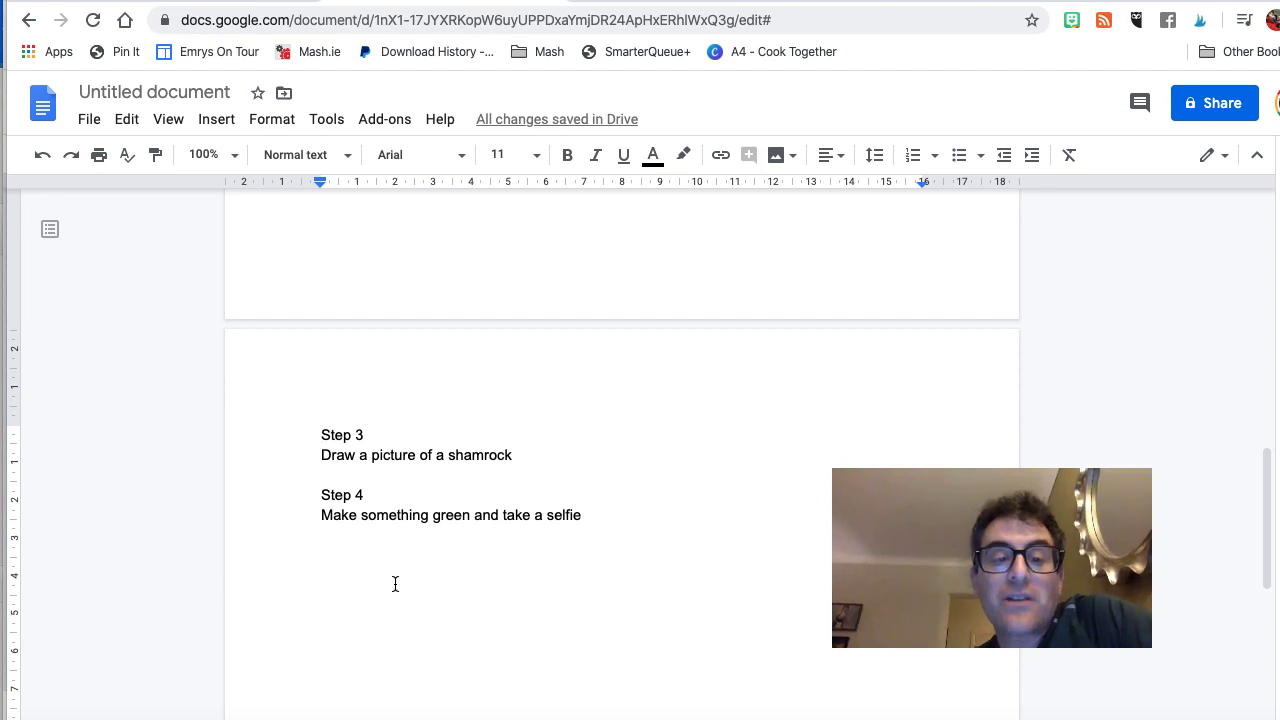
key("Return")
key("Return")
key("Return")
key("Return")
key("Return")
key("Return")
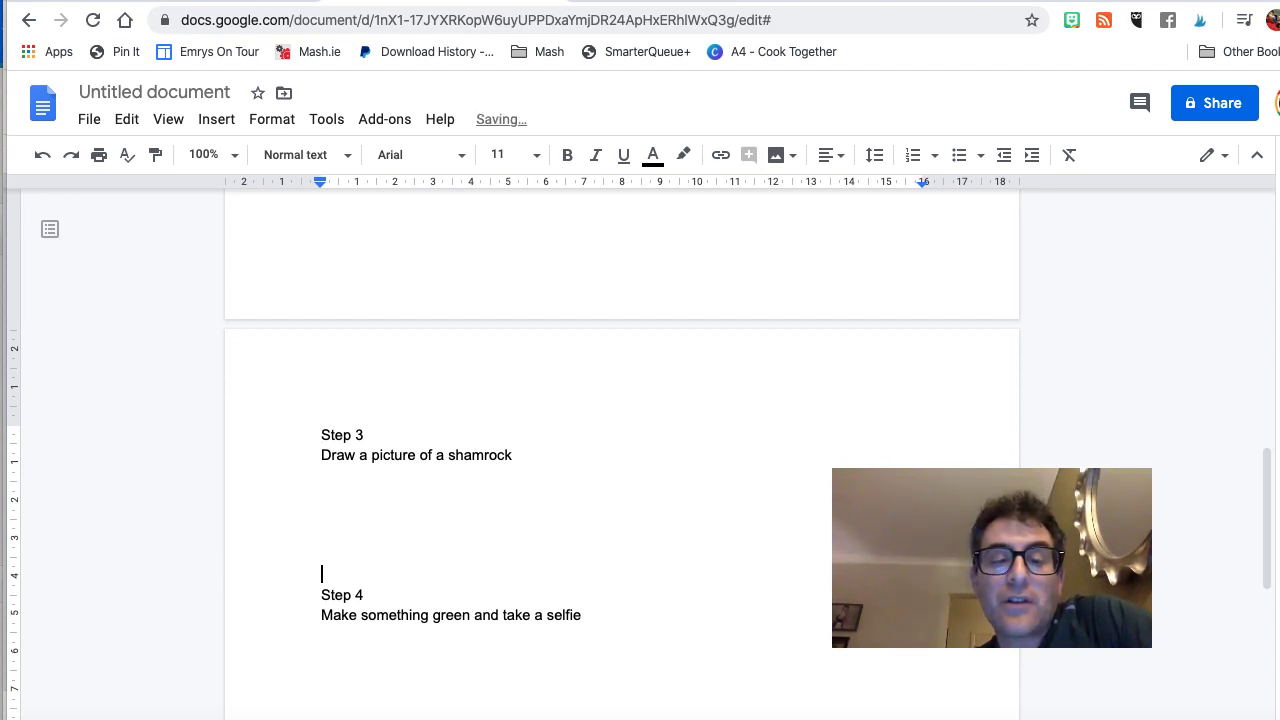
key("Return")
key("Return")
key("Return")
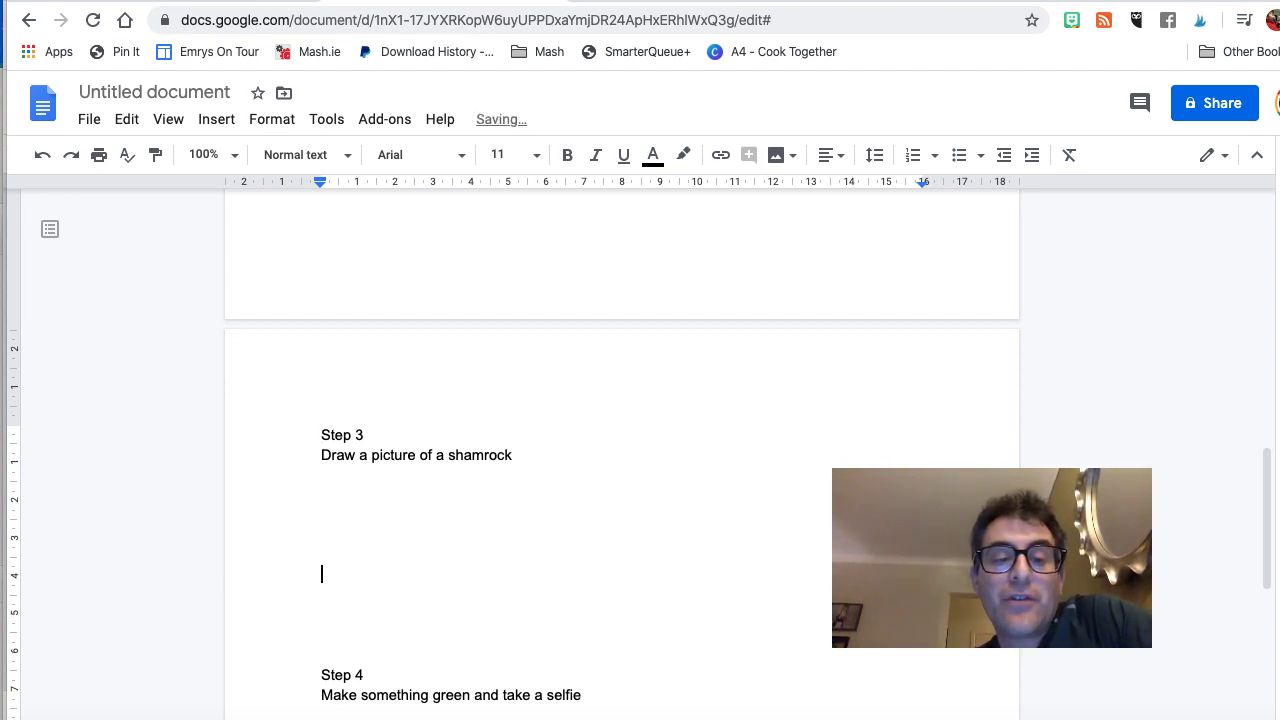
- Start a new drawing beneath "Draw a picture of a shamrock" and choose the Scribble line type
left_click(322, 514)
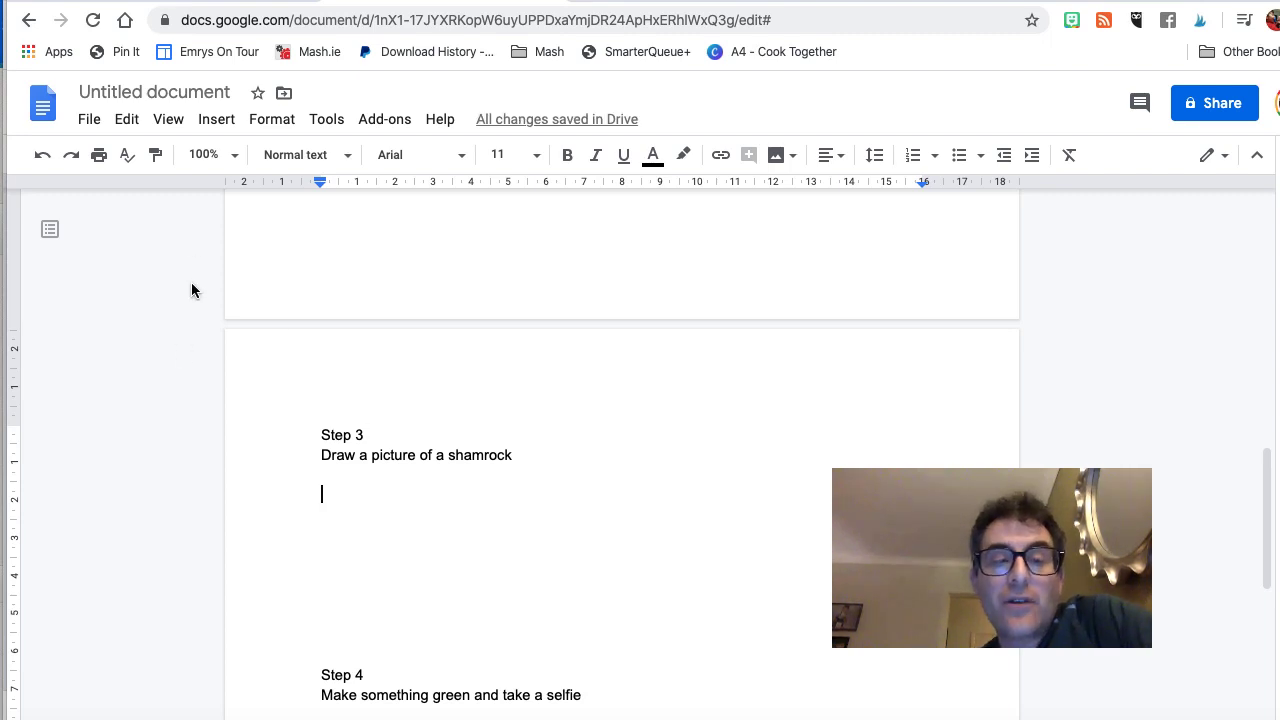
left_click(217, 119)
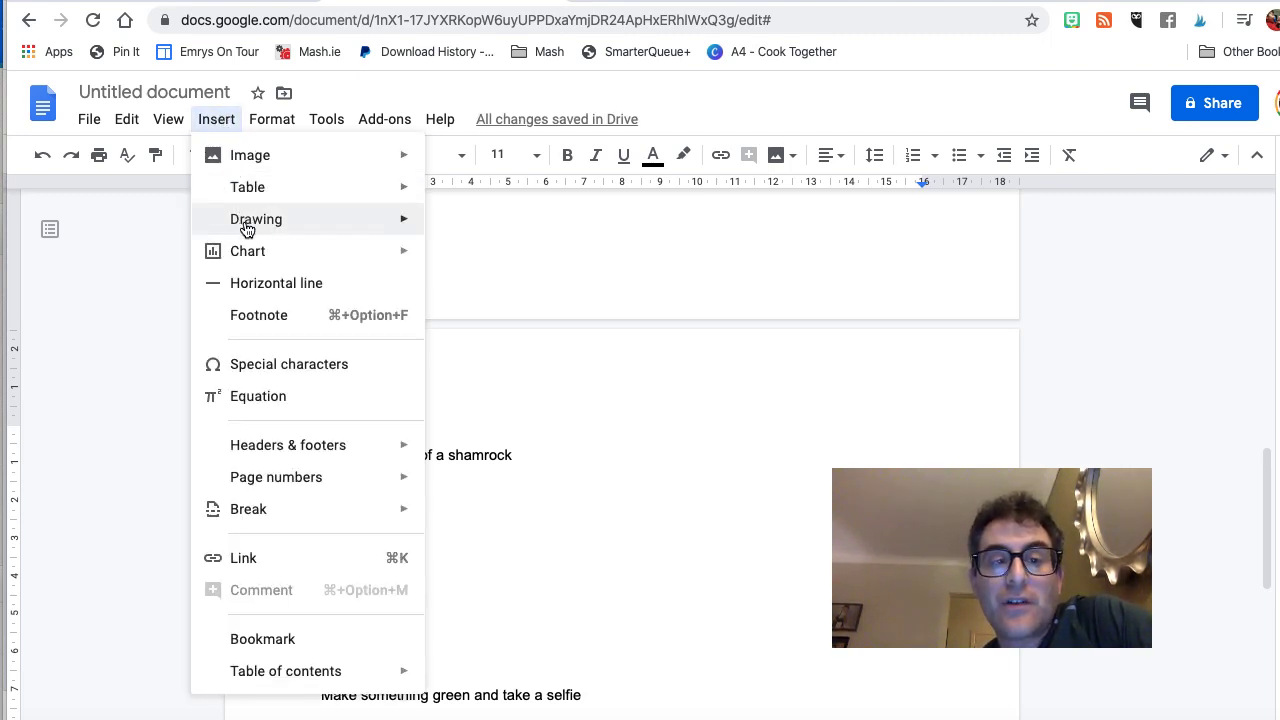
mouse_move(311, 218)
left_click(446, 228)
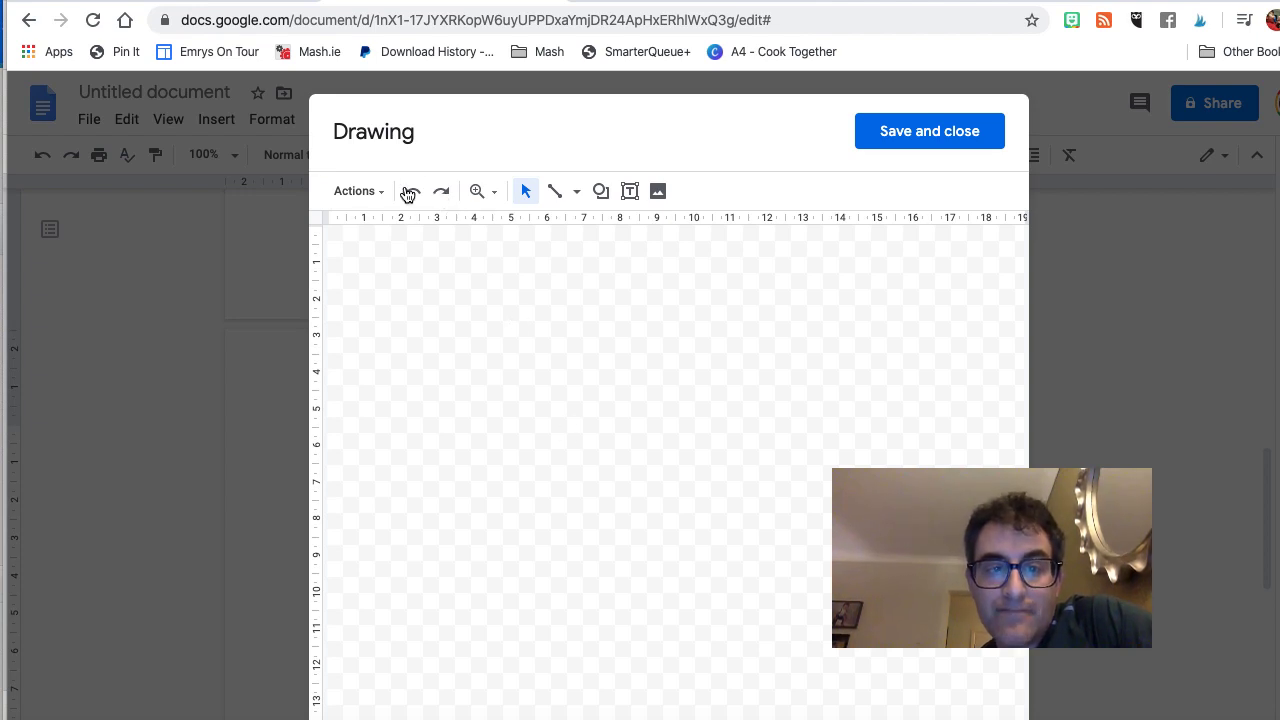
left_click(358, 191)
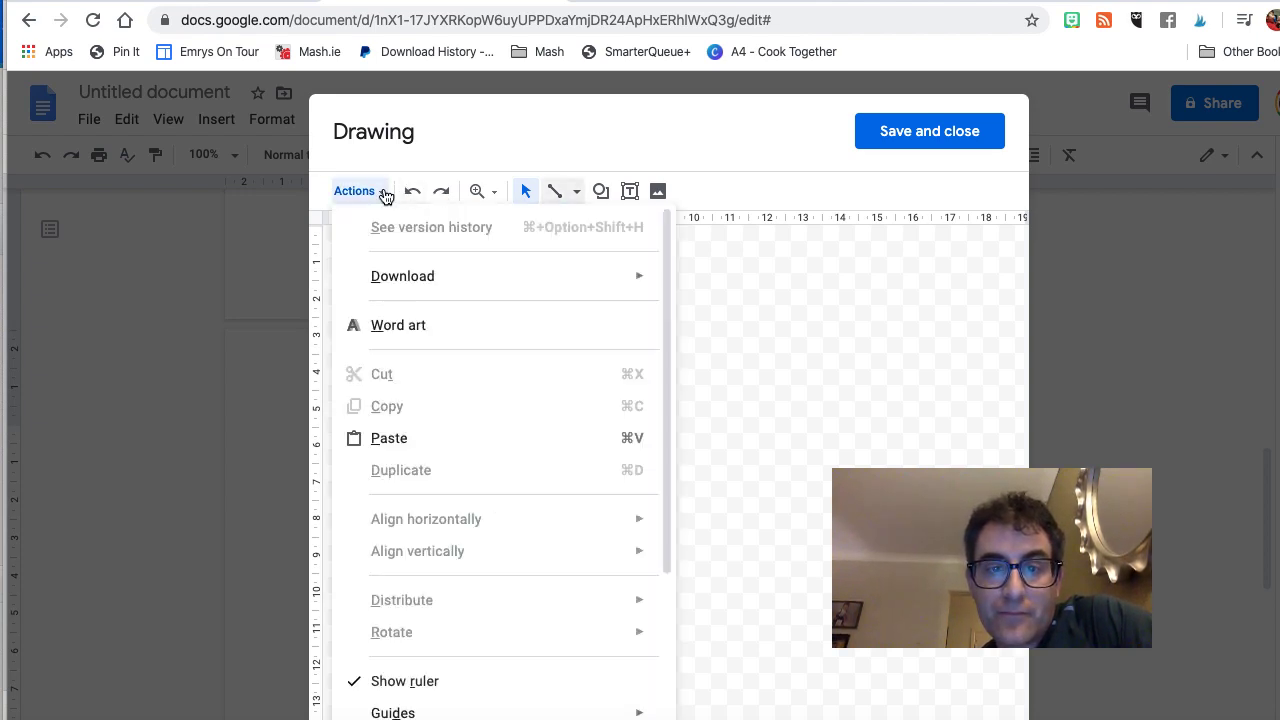
left_click(576, 191)
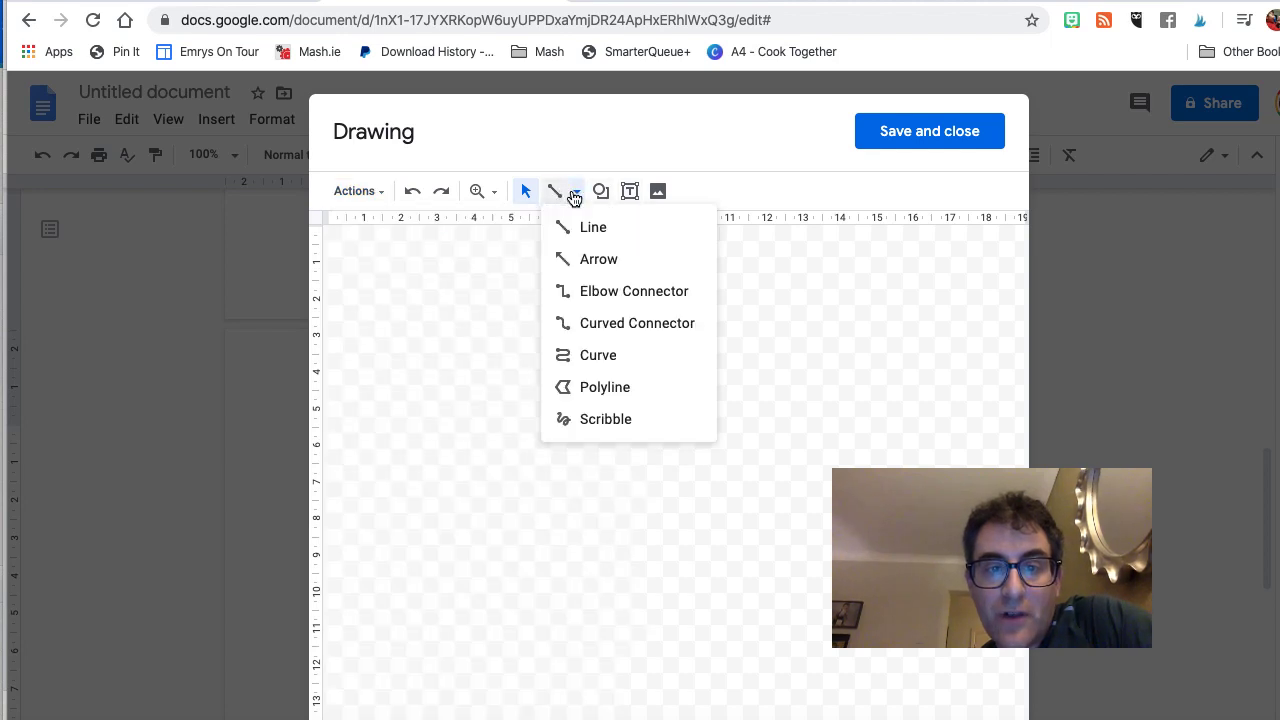
left_click(594, 420)
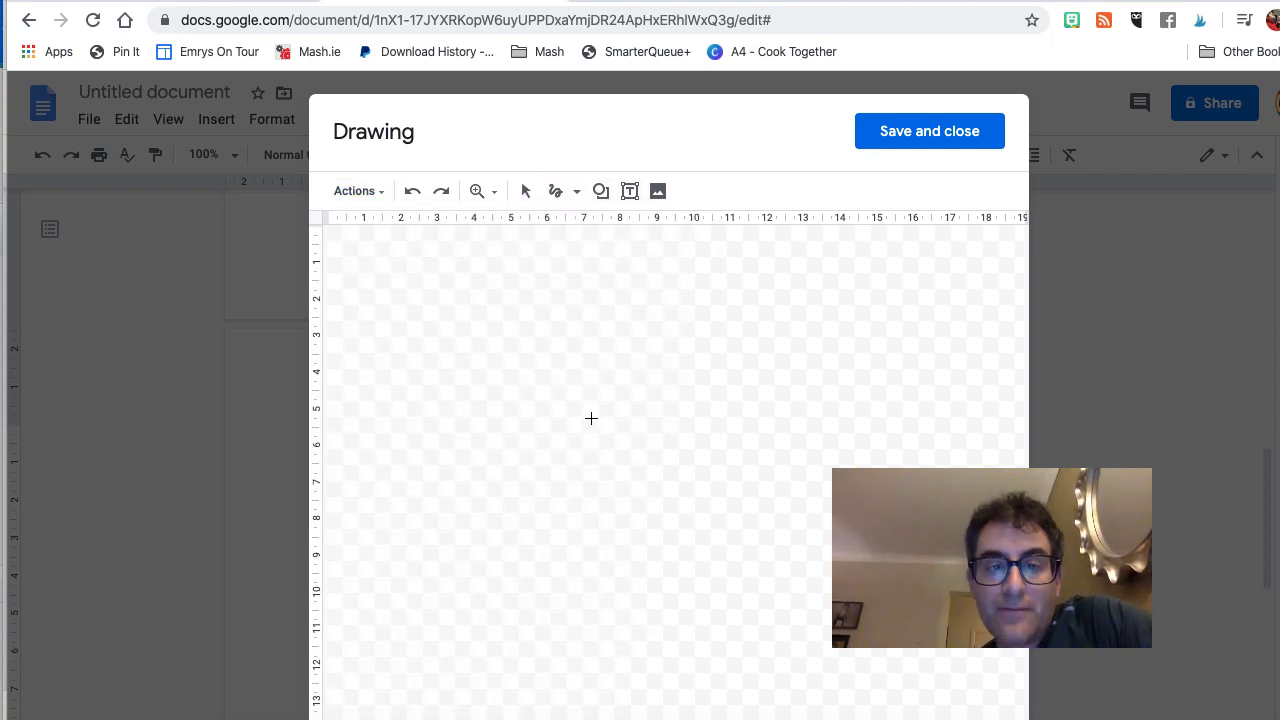
- Draw a freehand shamrock outline about 12.5 cm wide with three leaves and a flat-based stem, save it into the document and select it
mouse_move(554, 412)
left_mouse_down()
mouse_move(552, 337)
mouse_move(743, 309)
mouse_move(697, 400)
mouse_move(860, 405)
mouse_move(739, 520)
left_mouse_up()
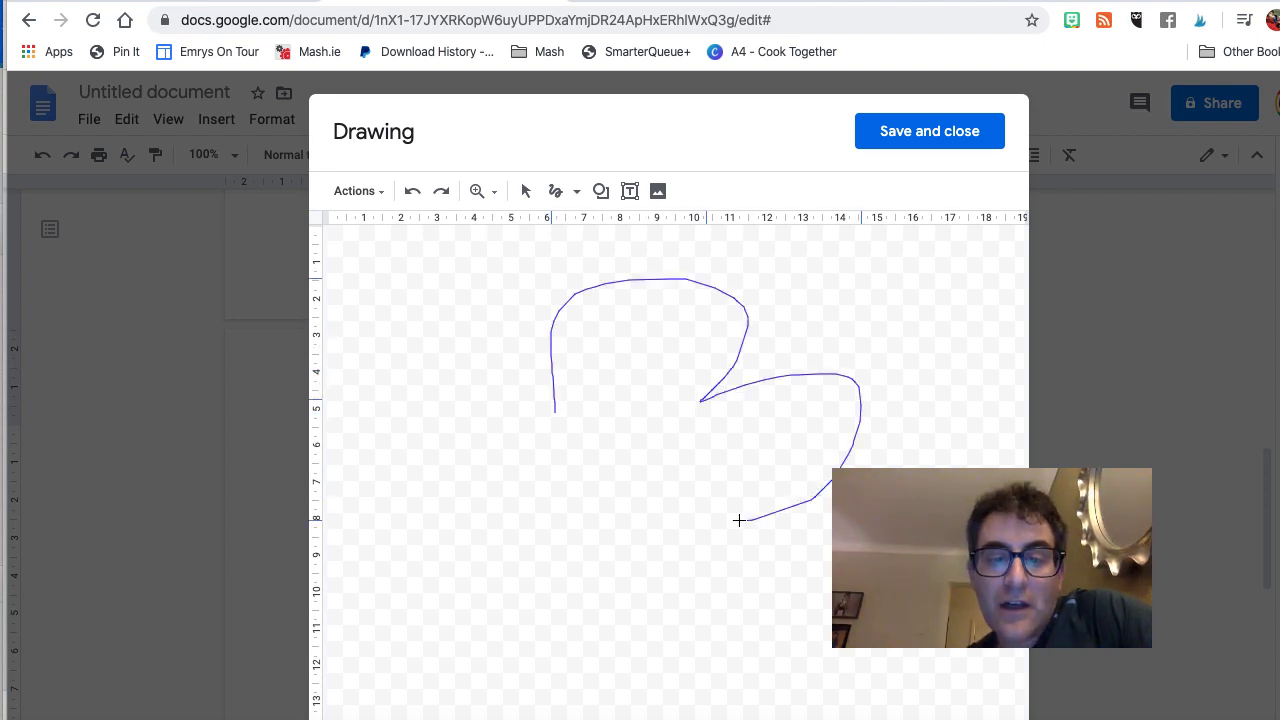
mouse_move(762, 624)
left_mouse_down()
mouse_move(443, 626)
mouse_move(475, 557)
left_mouse_up()
mouse_move(522, 516)
left_mouse_down()
mouse_move(413, 385)
mouse_move(557, 413)
left_mouse_up()
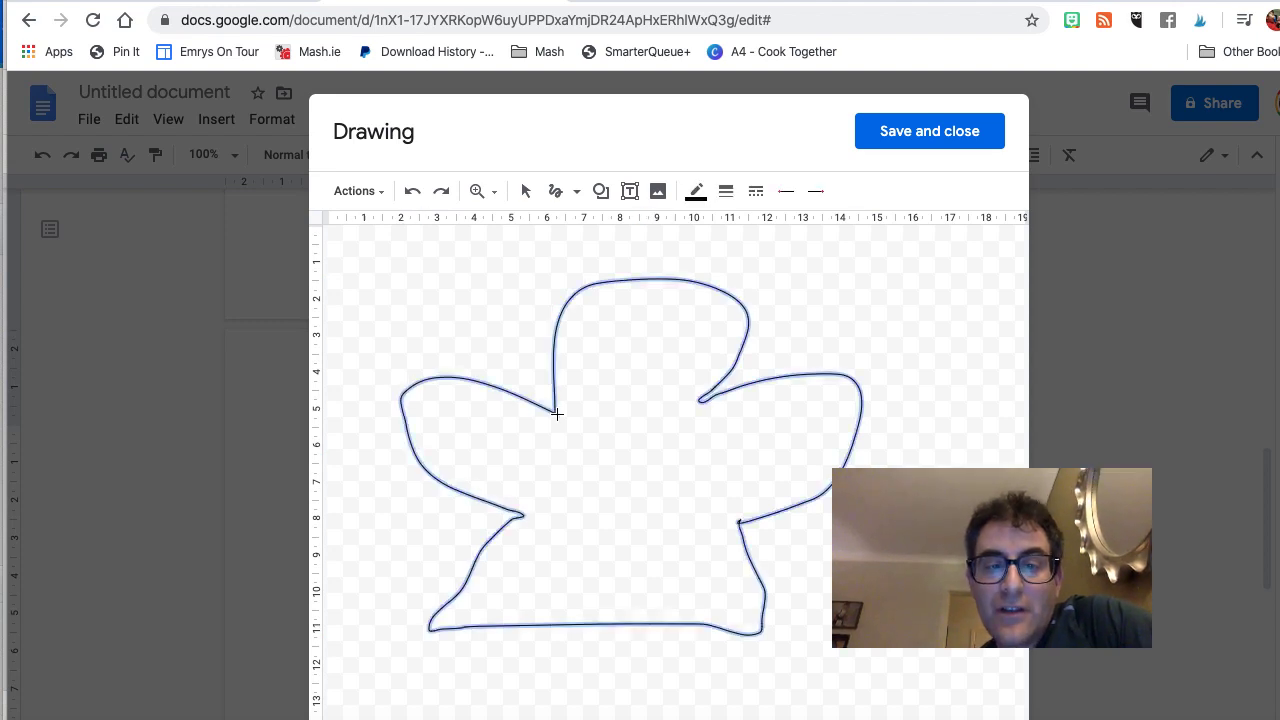
left_click(913, 131)
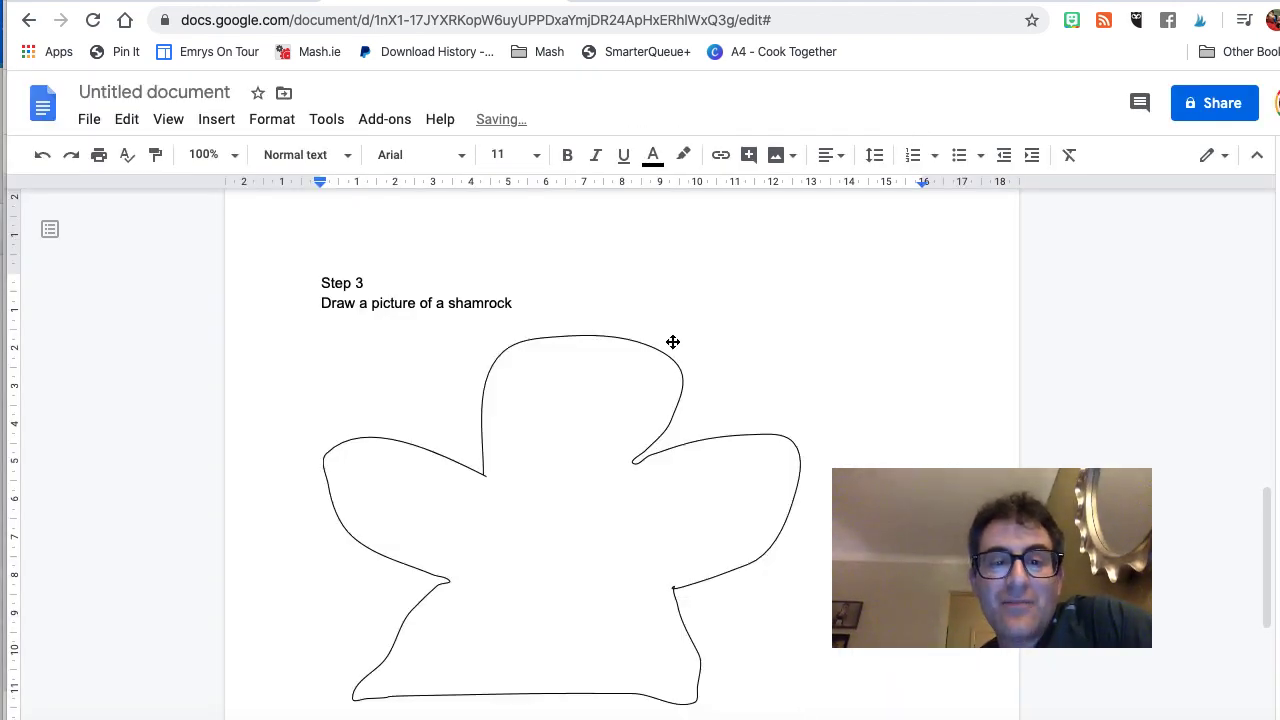
scroll(574, 400, "down", 1)
left_click(574, 402)
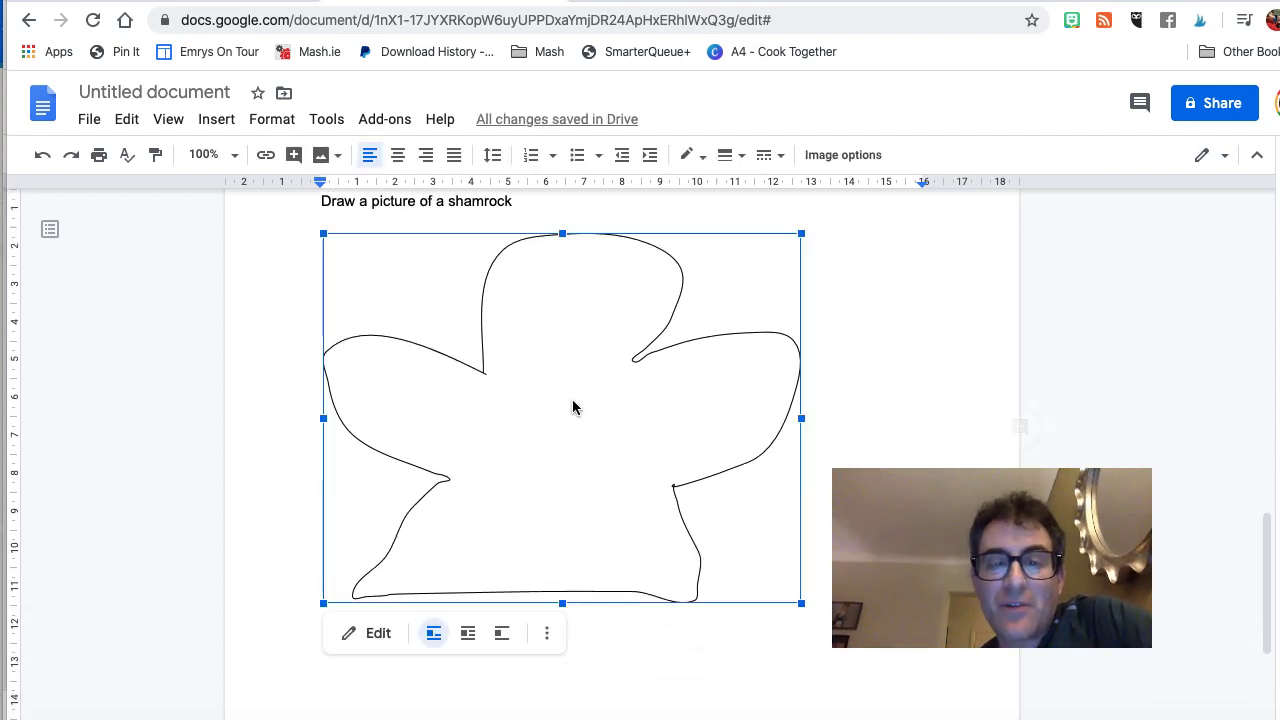
- Delete the shamrock drawing from Step 3 and add blank space beneath "Make something green and take a selfie"
key("Delete")
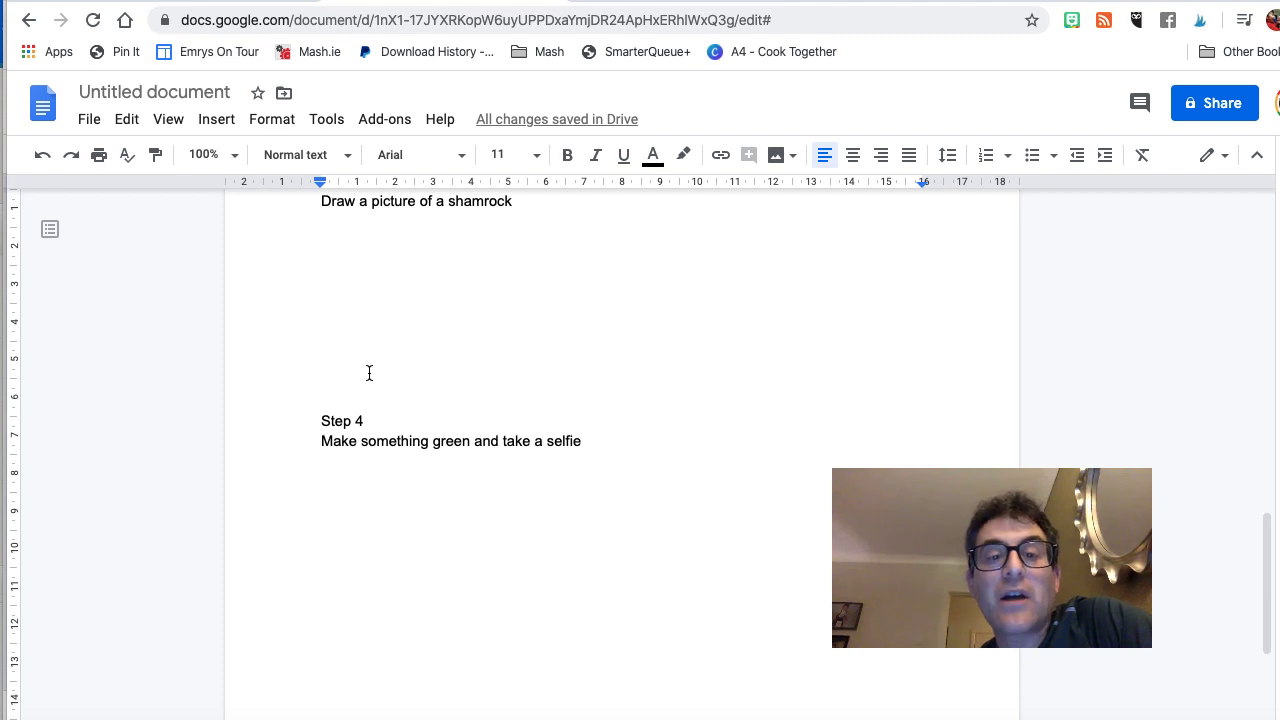
scroll(369, 373, "down", 1)
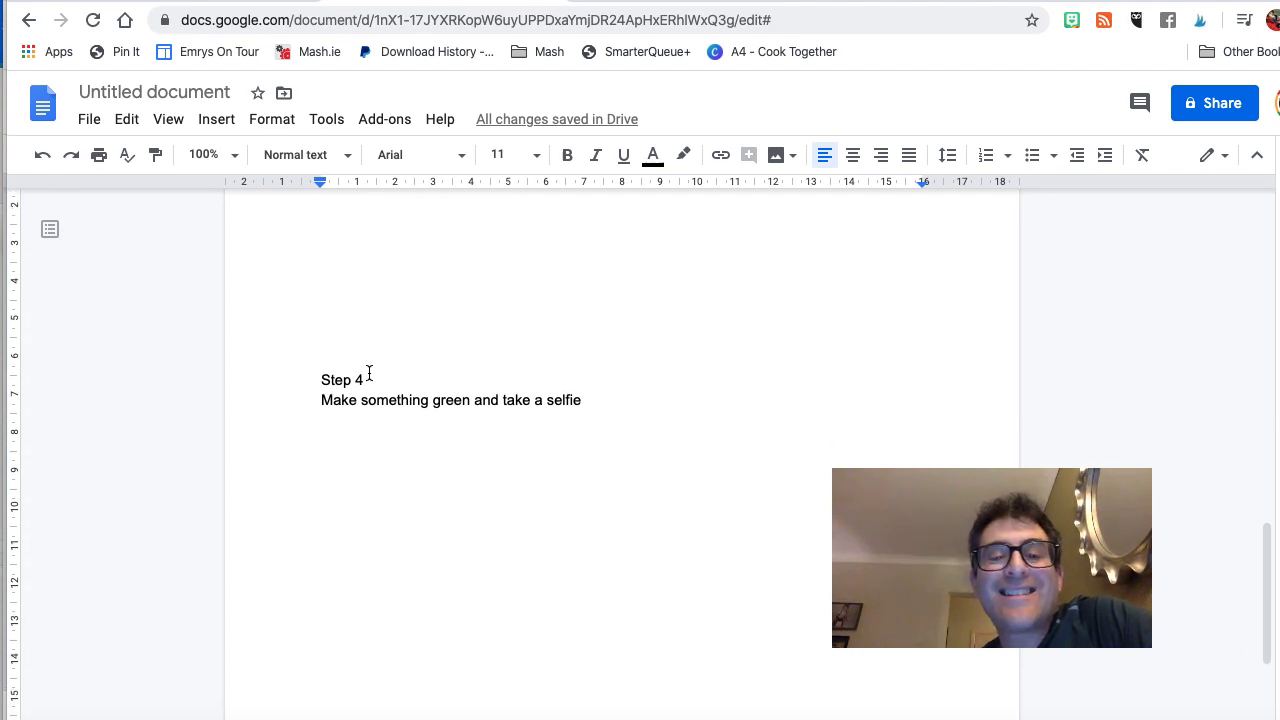
left_click(338, 435)
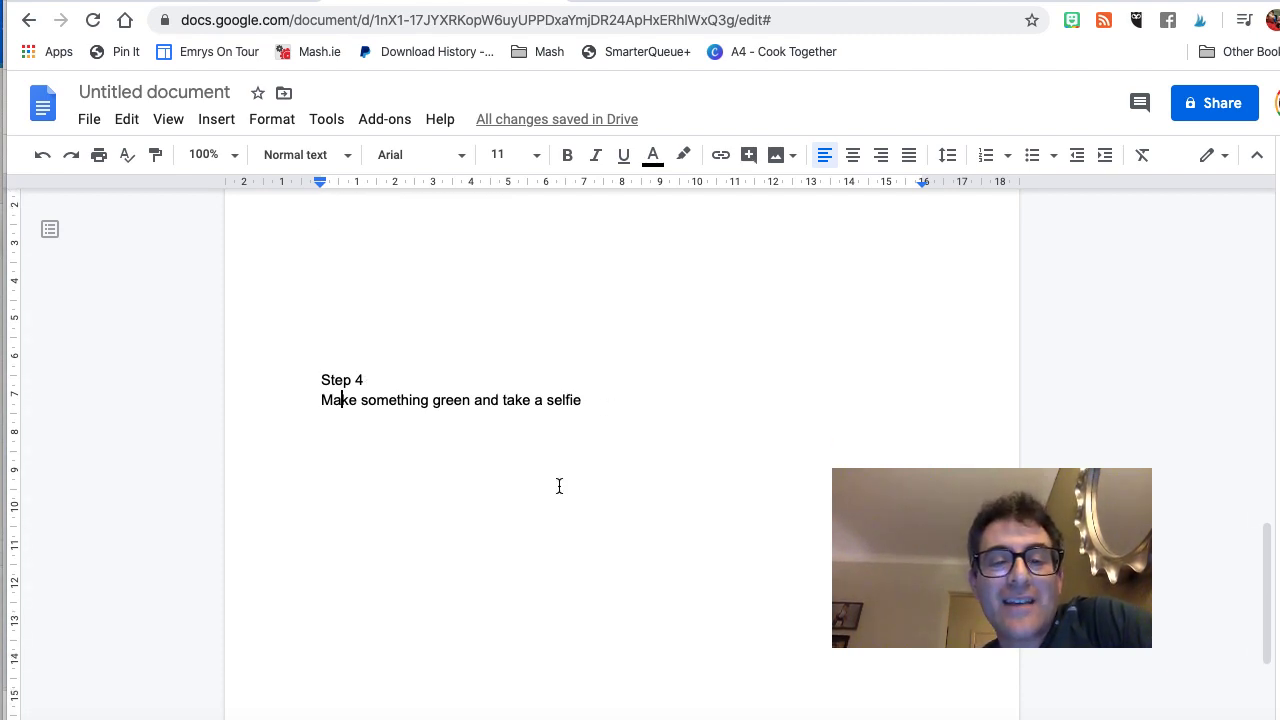
left_click(593, 401)
key("Return")
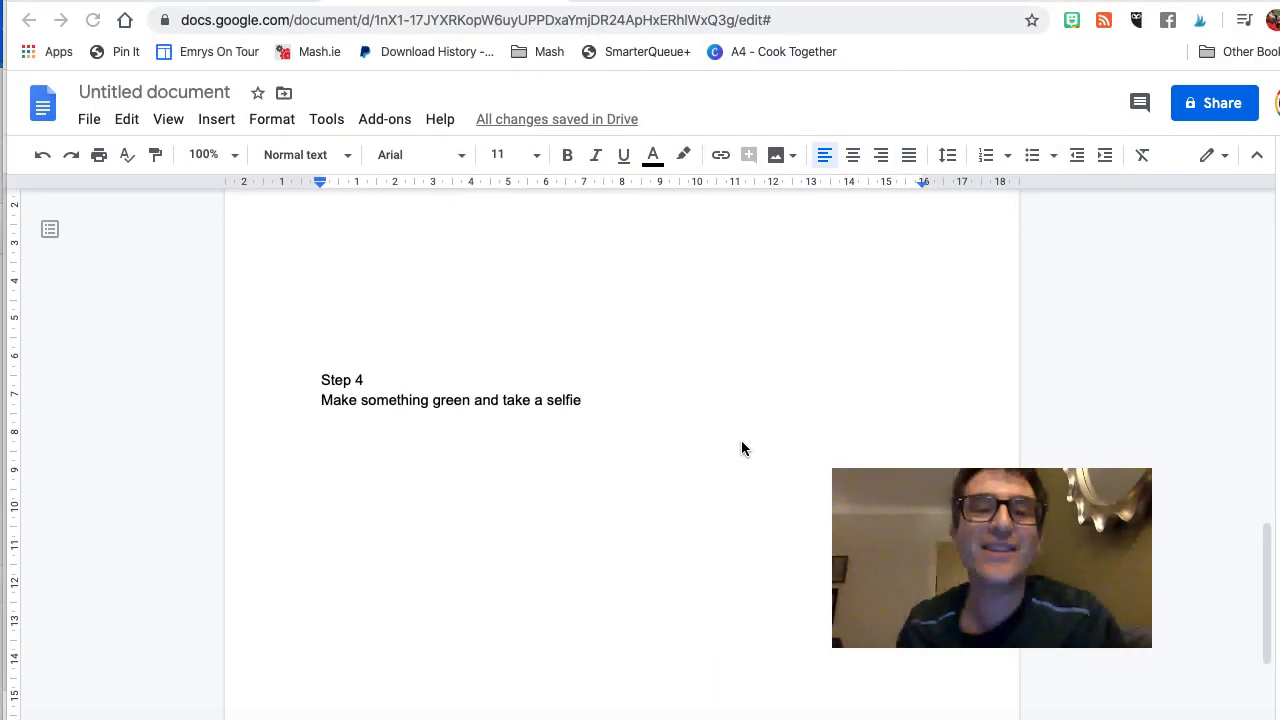
- Take a webcam photo holding the green brick model, allowing camera access, and insert it beneath the Step 4 instruction
scroll(741, 448, "down", 2)
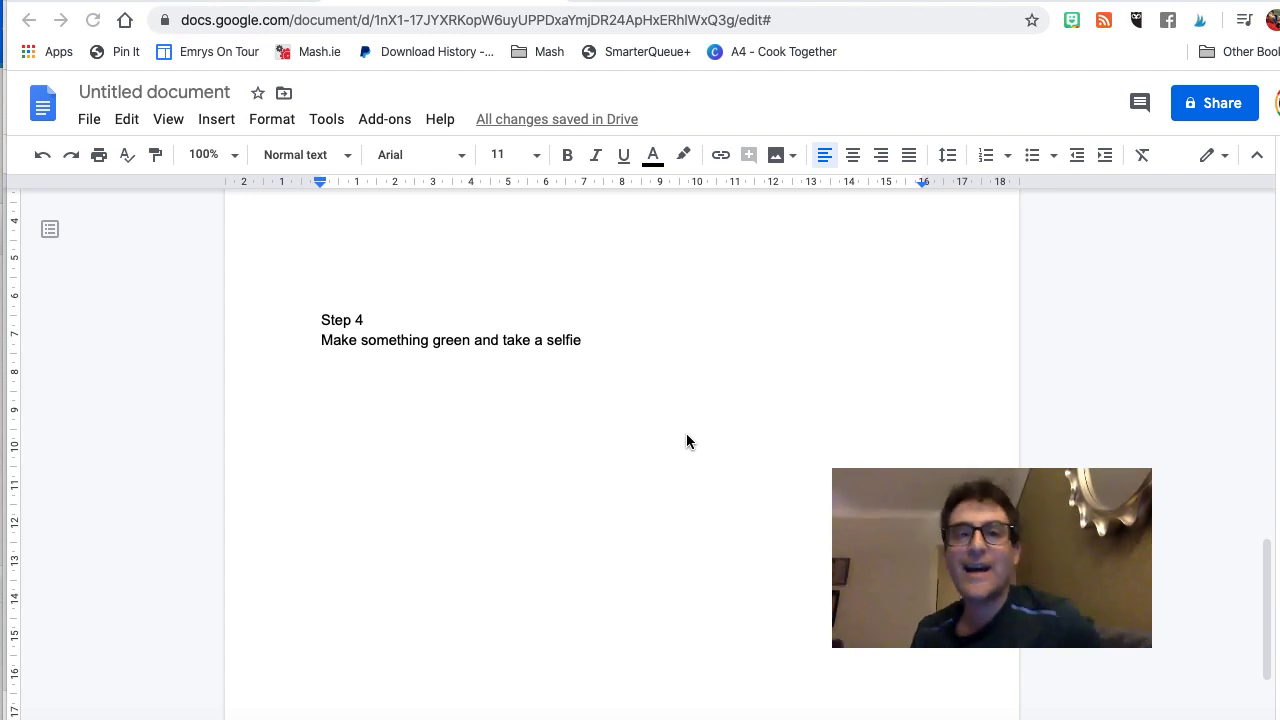
key("super+Tab")
left_click(215, 122)
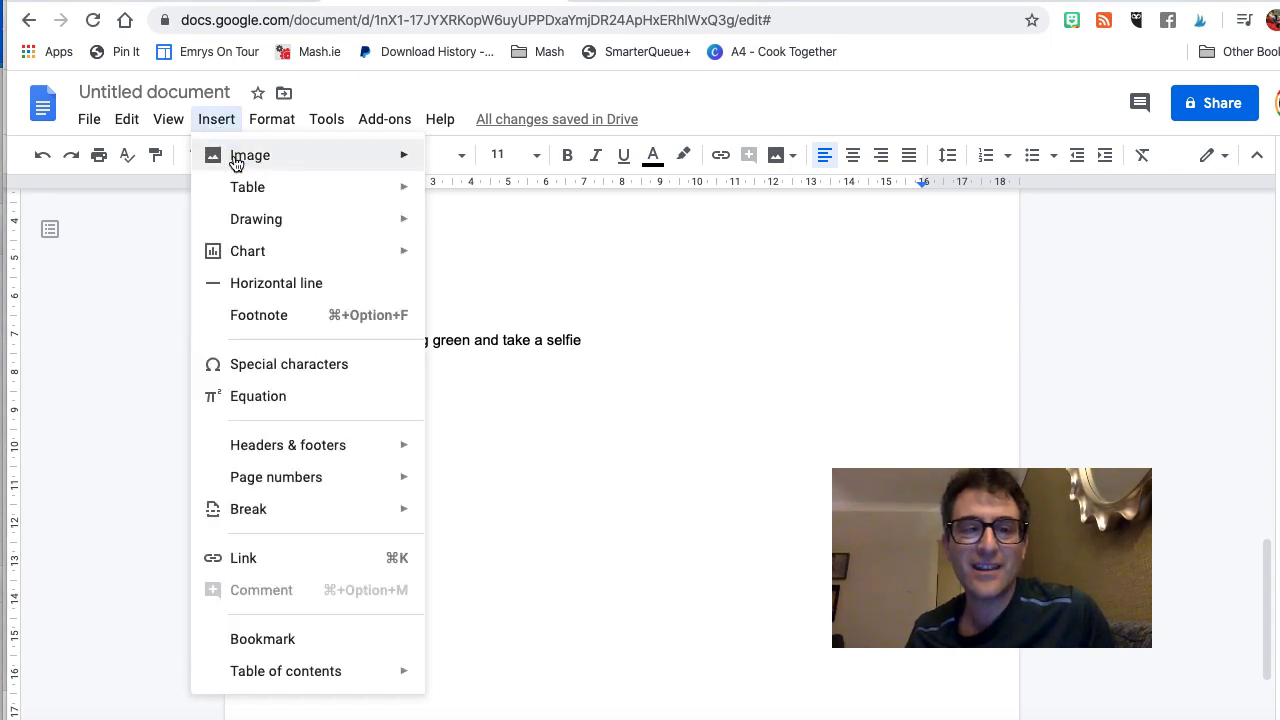
mouse_move(257, 162)
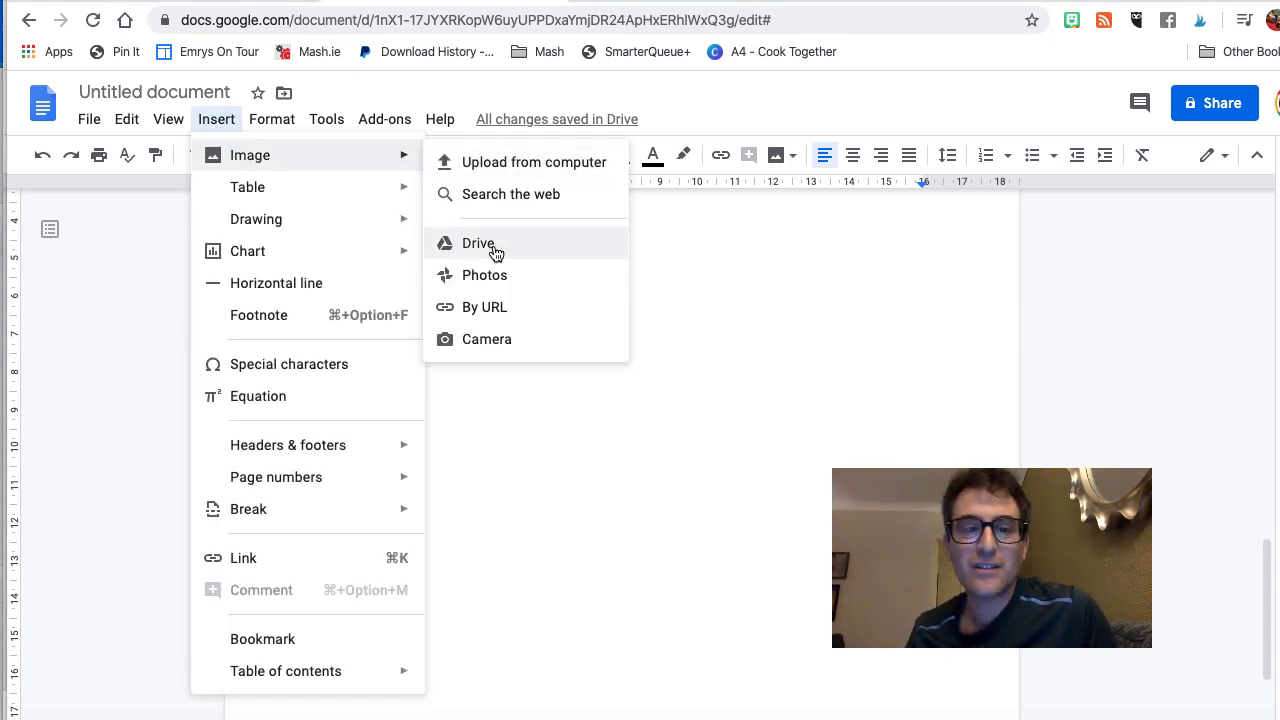
left_click(485, 339)
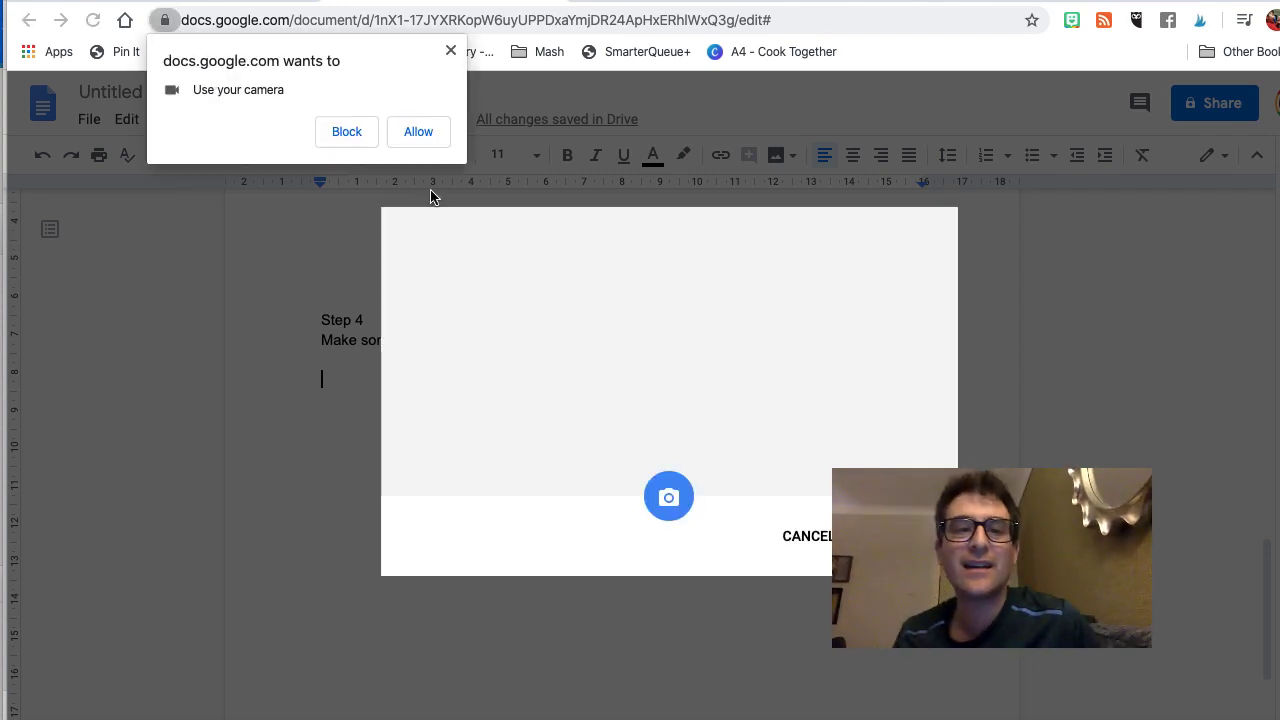
left_click(415, 136)
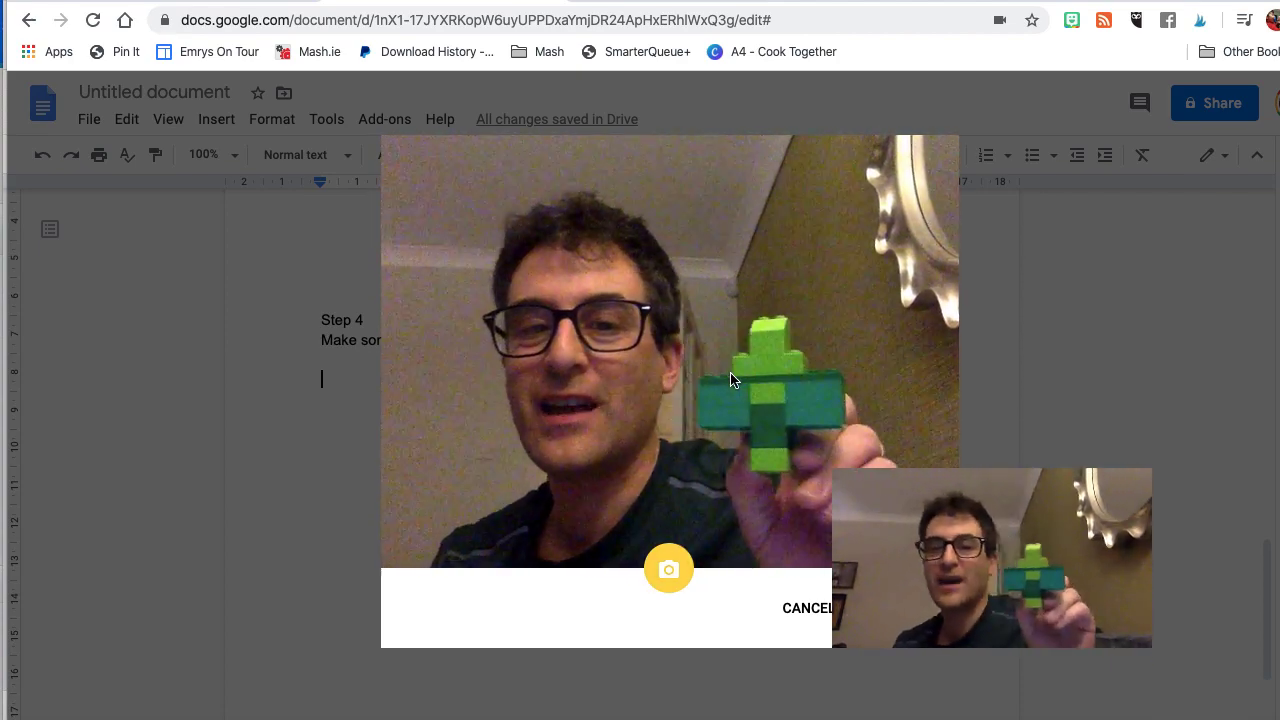
left_click(670, 571)
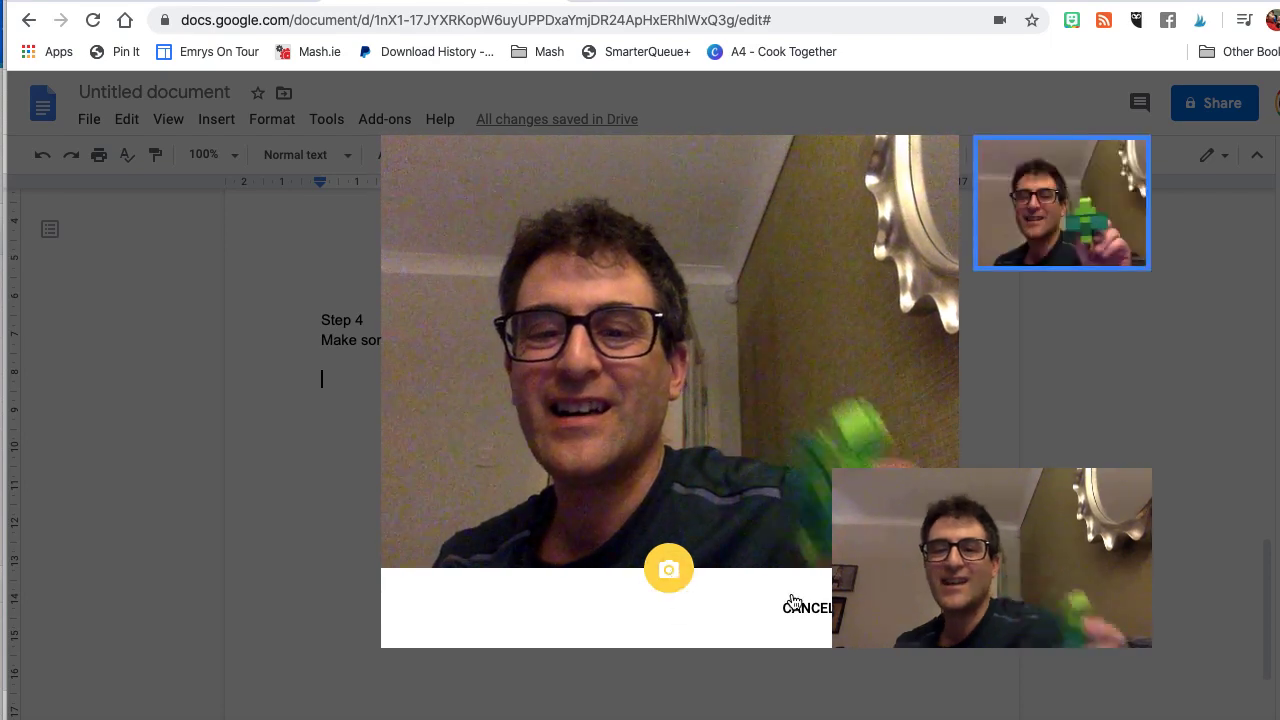
left_click(875, 608)
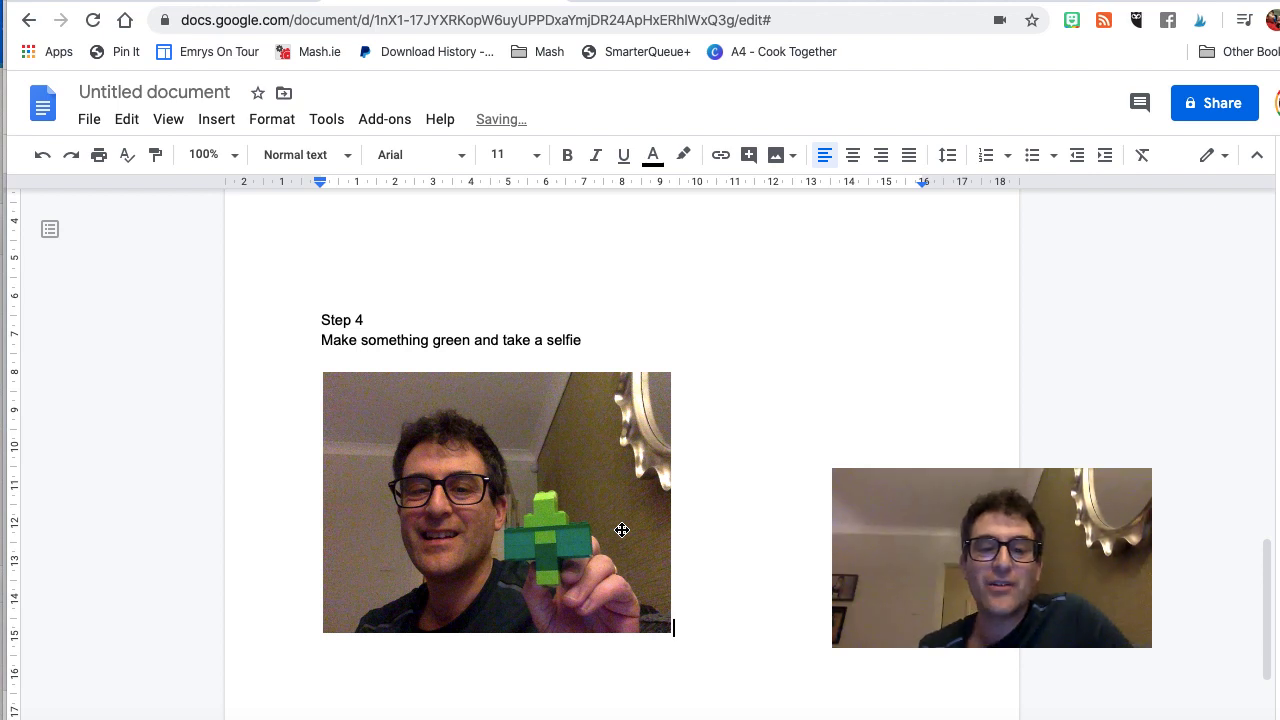
- Delete the selfie photo beneath the Step 4 instruction
left_click(533, 470)
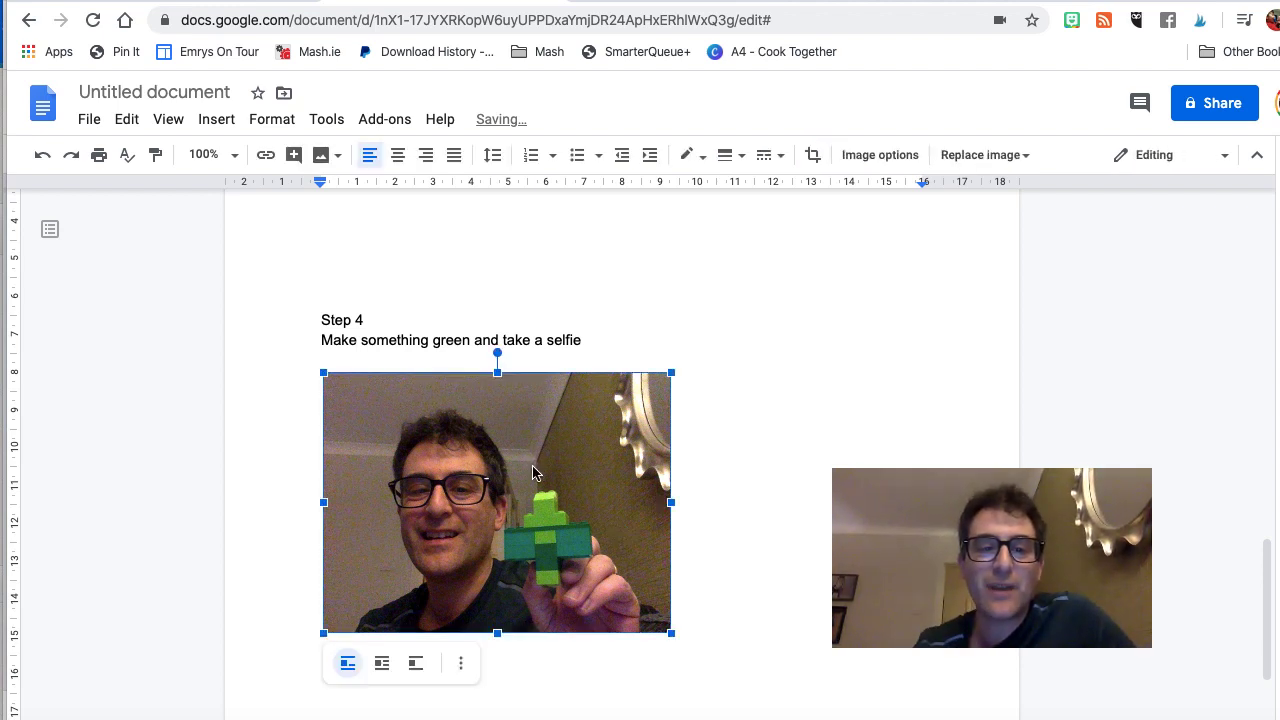
key("BackSpace")
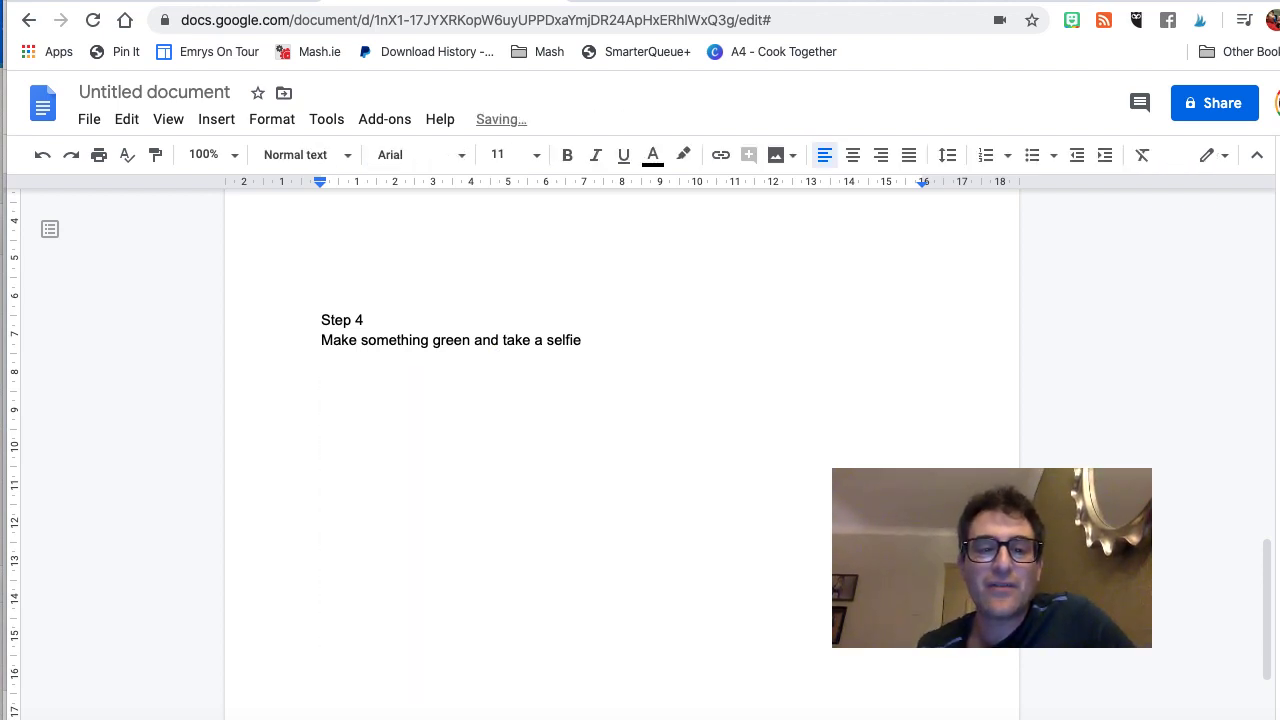
- Review the hyperdoc's tasks, checking the linked video image, the question answer boxes, and the Step 3 and Step 4 instructions
scroll(620, 450, "up", 3)
scroll(620, 450, "up", 10)
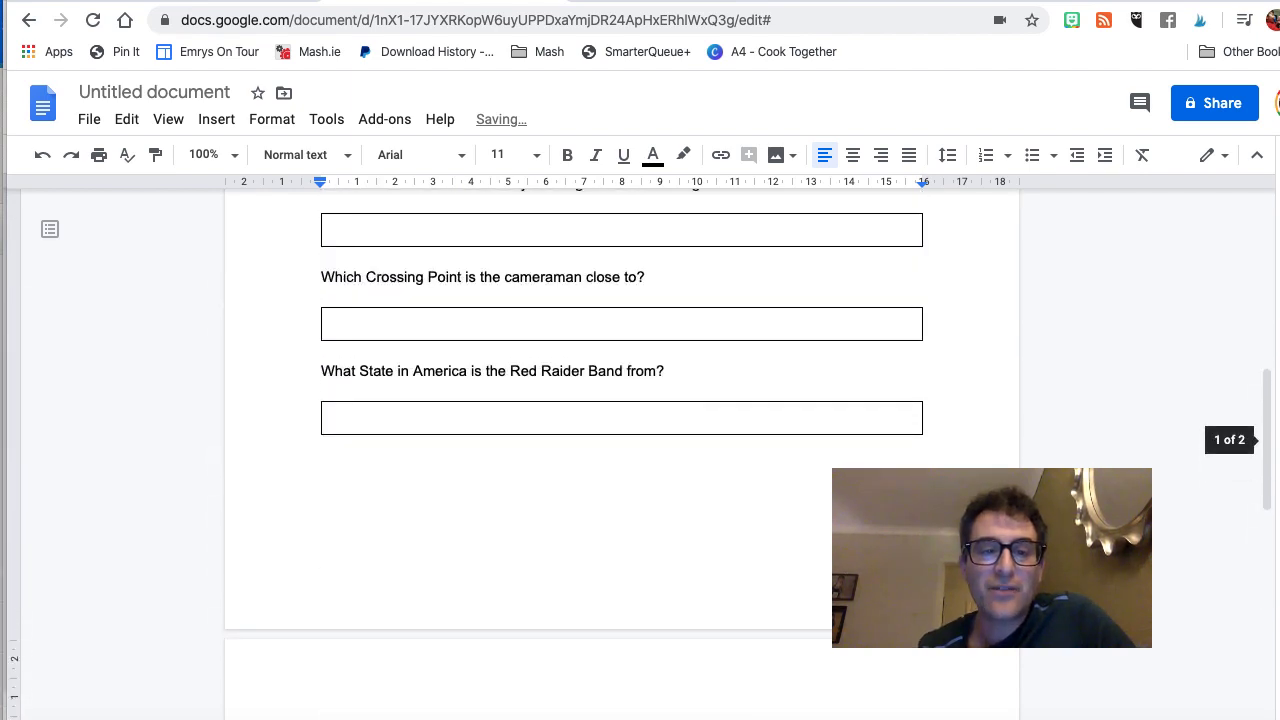
scroll(594, 544, "up", 4)
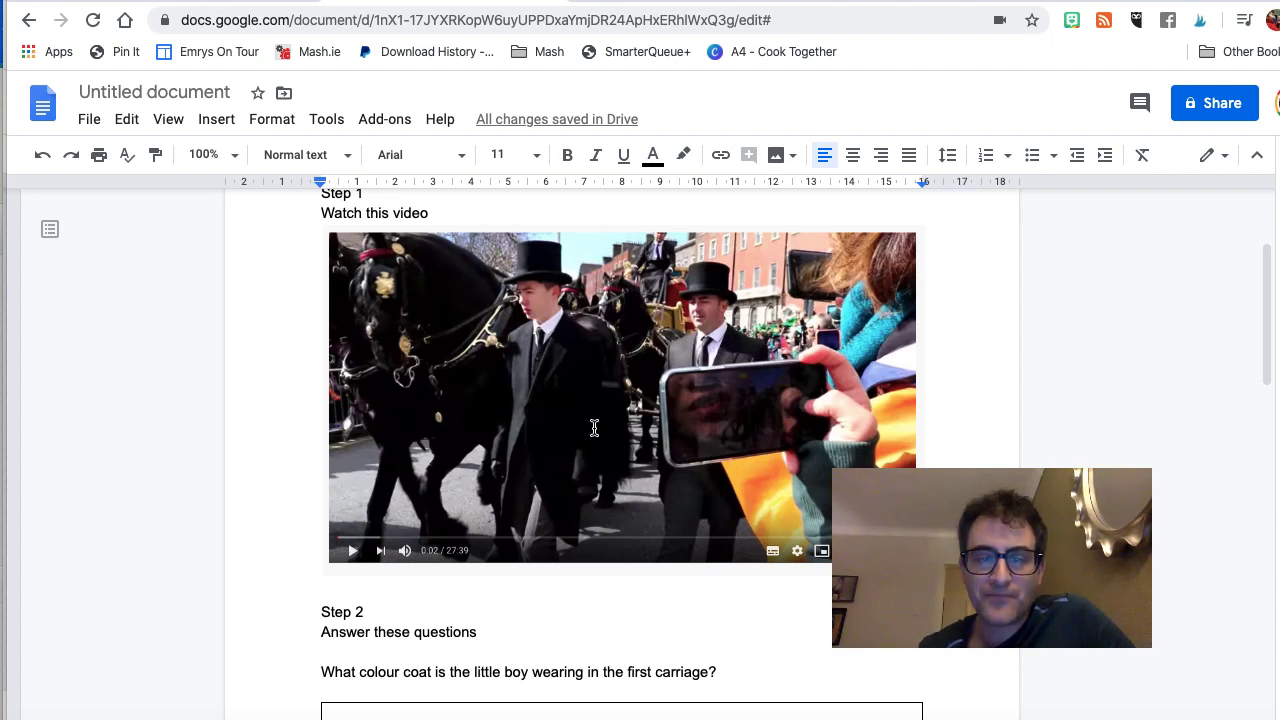
scroll(587, 359, "up", 2)
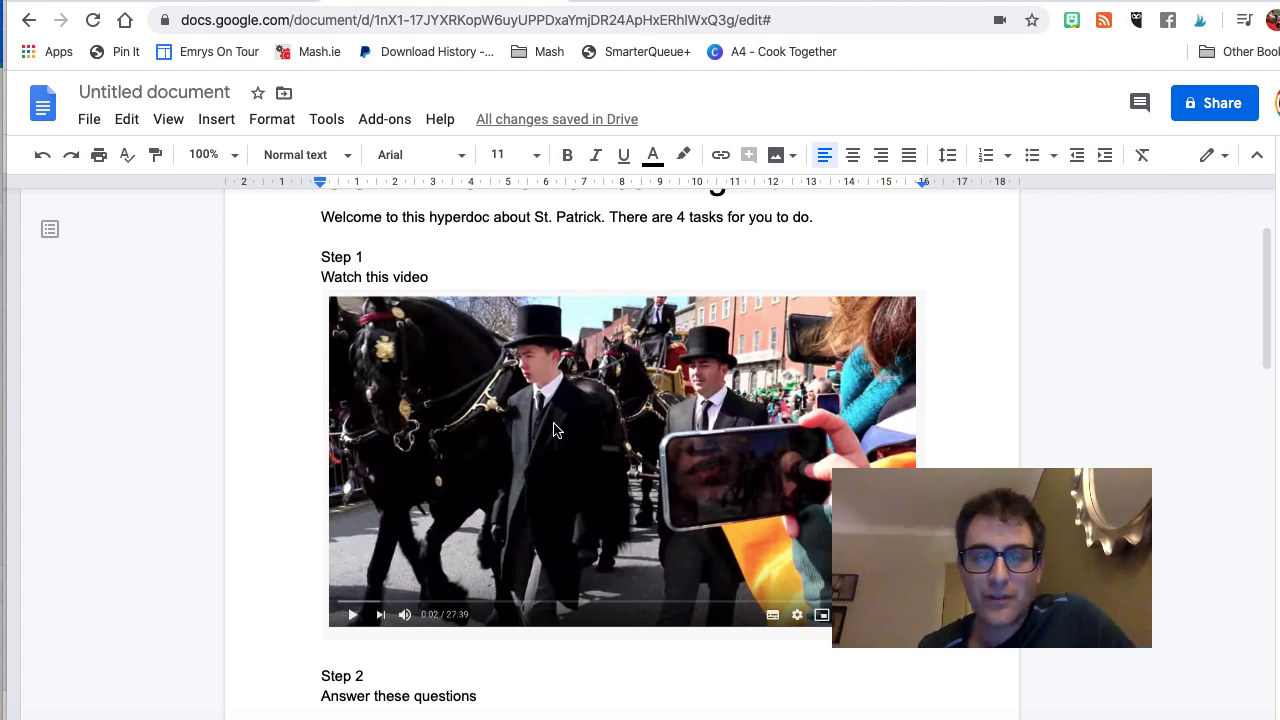
left_click(557, 430)
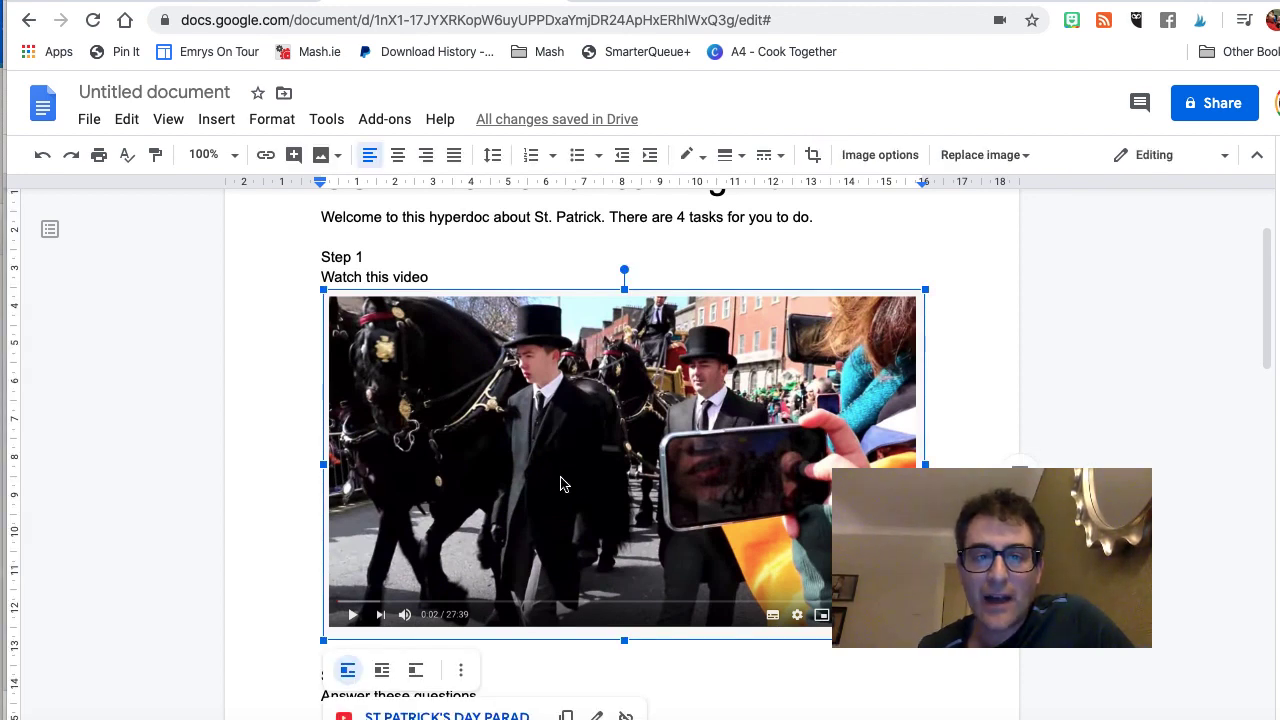
scroll(565, 495, "down", 4)
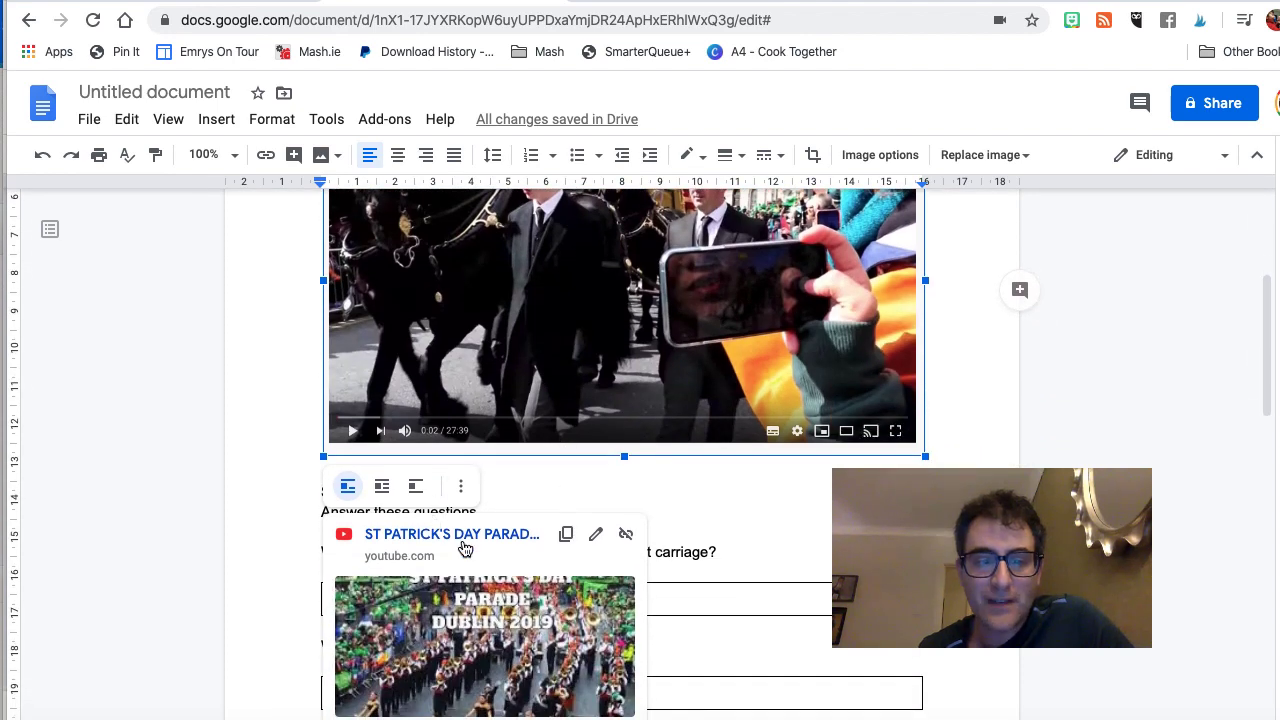
scroll(465, 532, "down", 2)
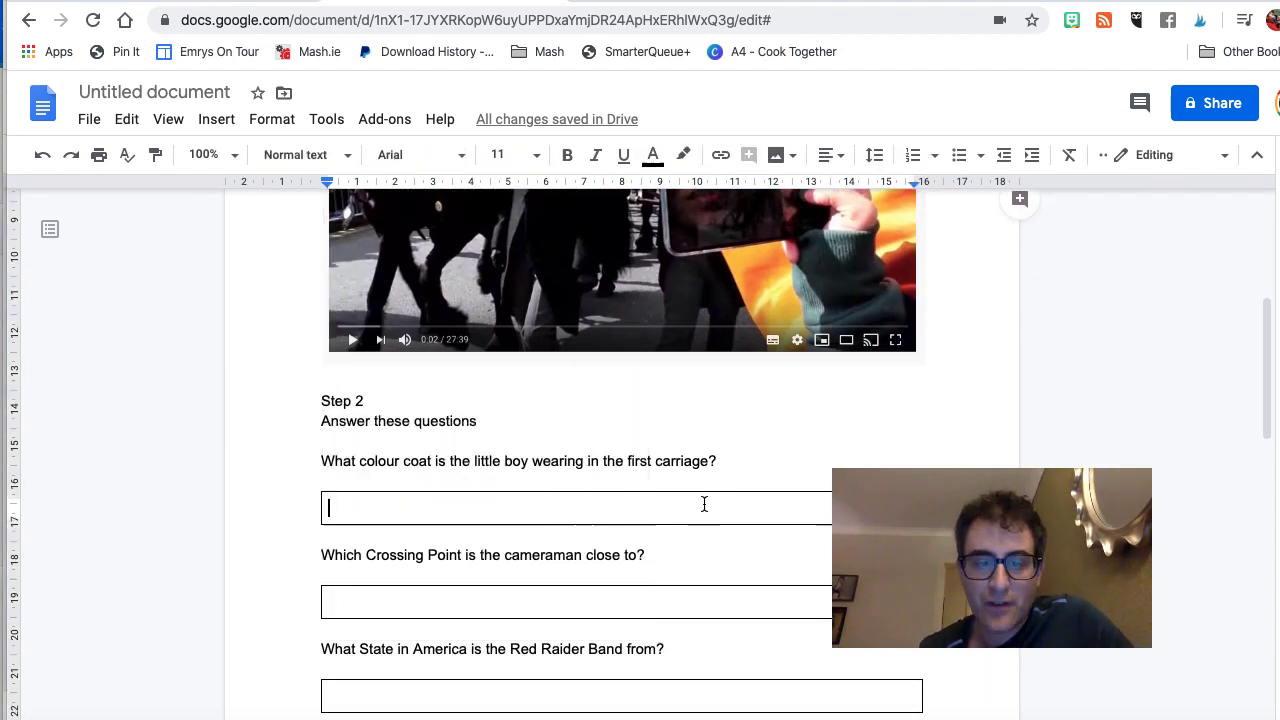
scroll(666, 577, "down", 2)
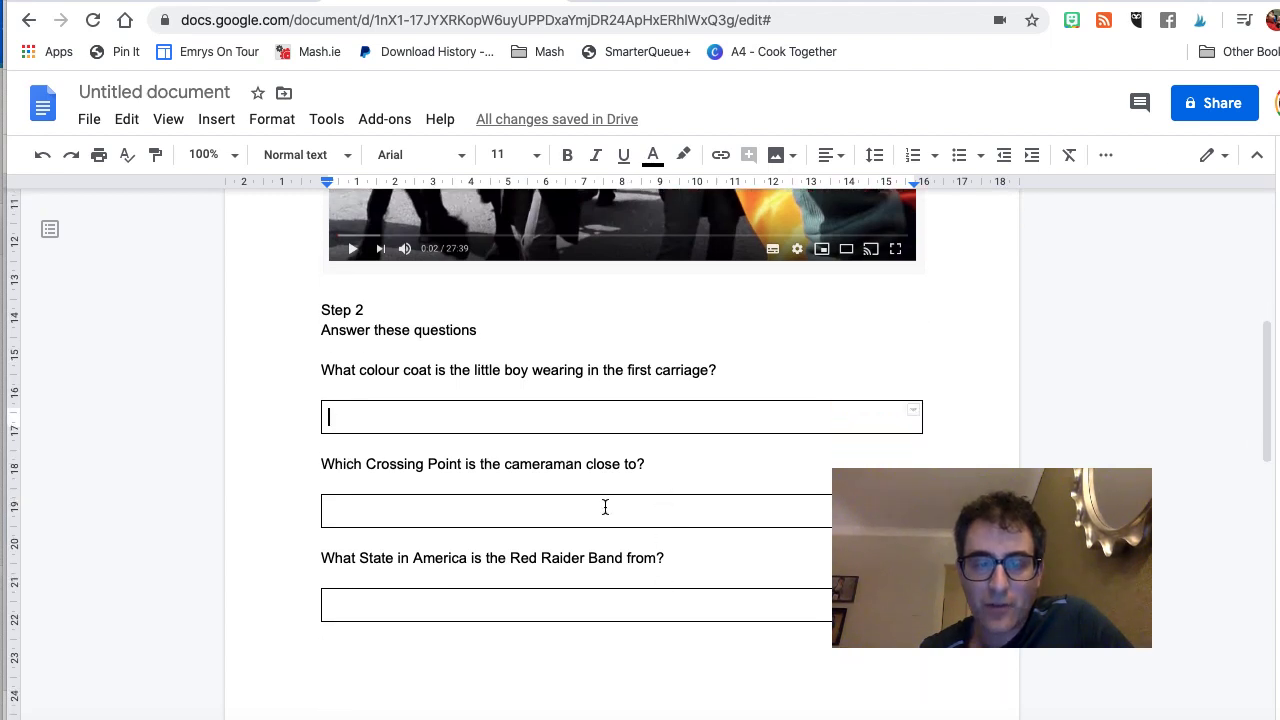
scroll(605, 507, "down", 5)
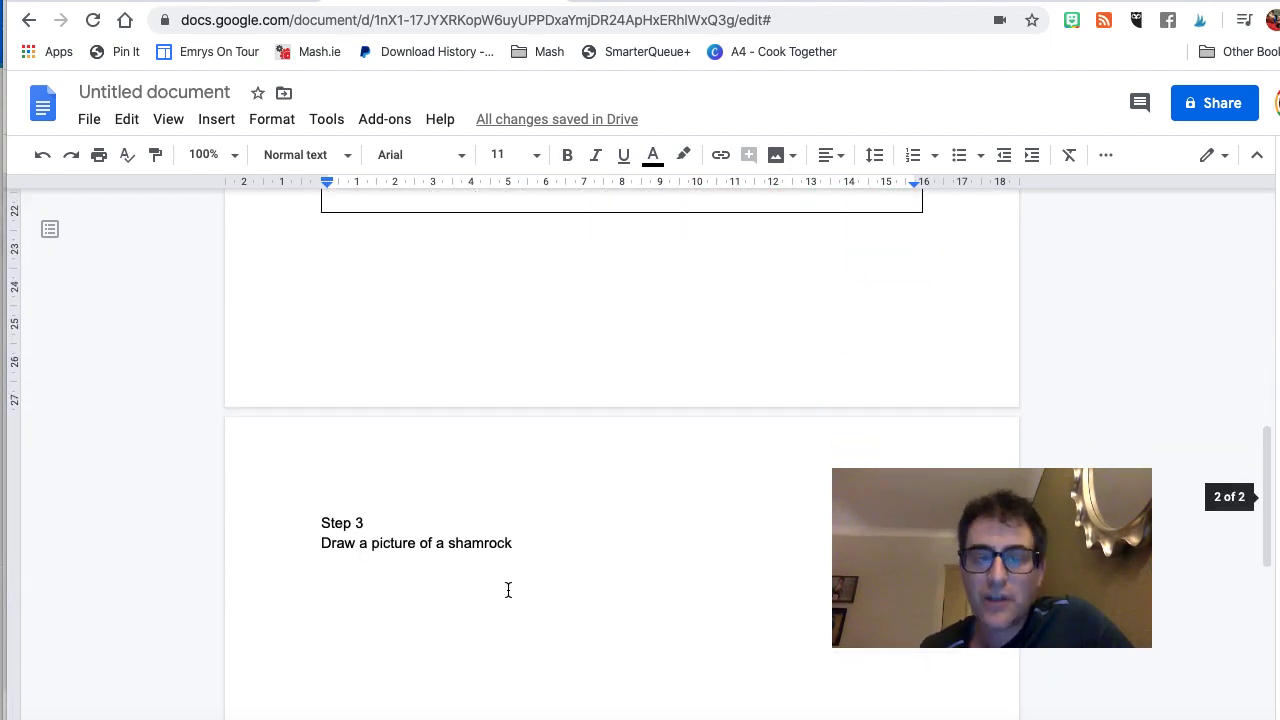
scroll(508, 590, "down", 4)
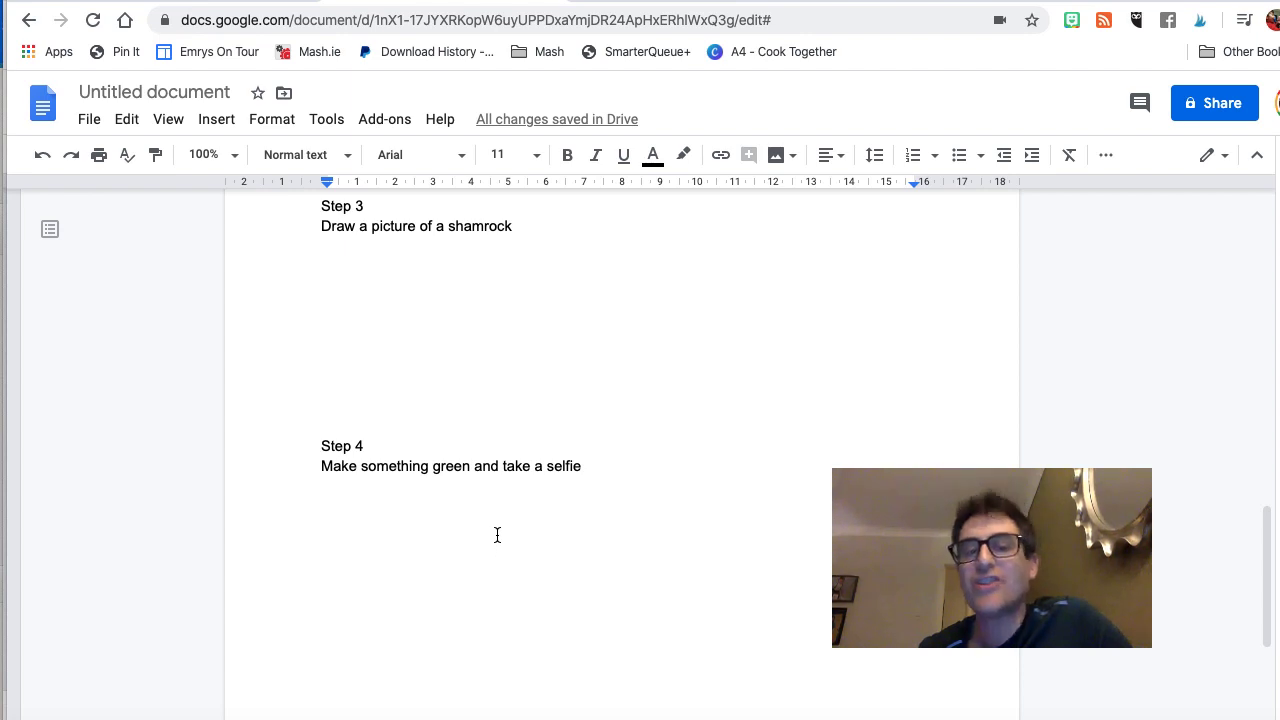
scroll(497, 535, "up", 4)
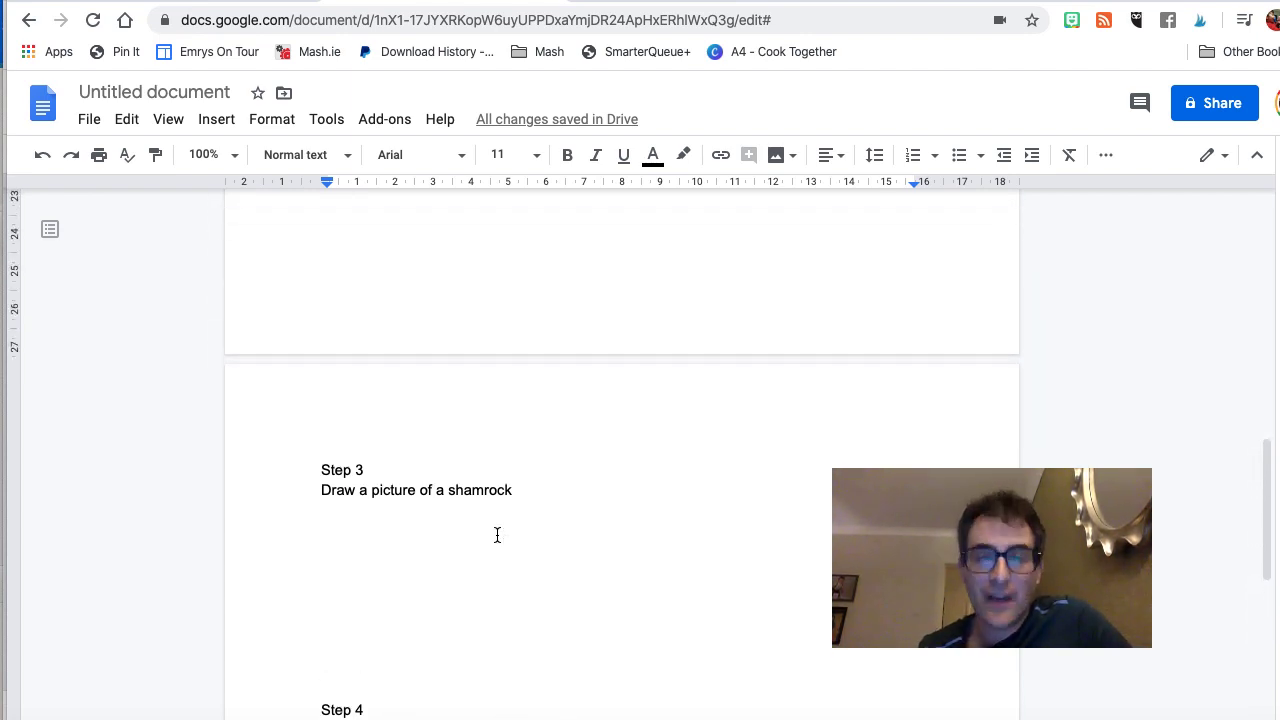
scroll(497, 535, "up", 3)
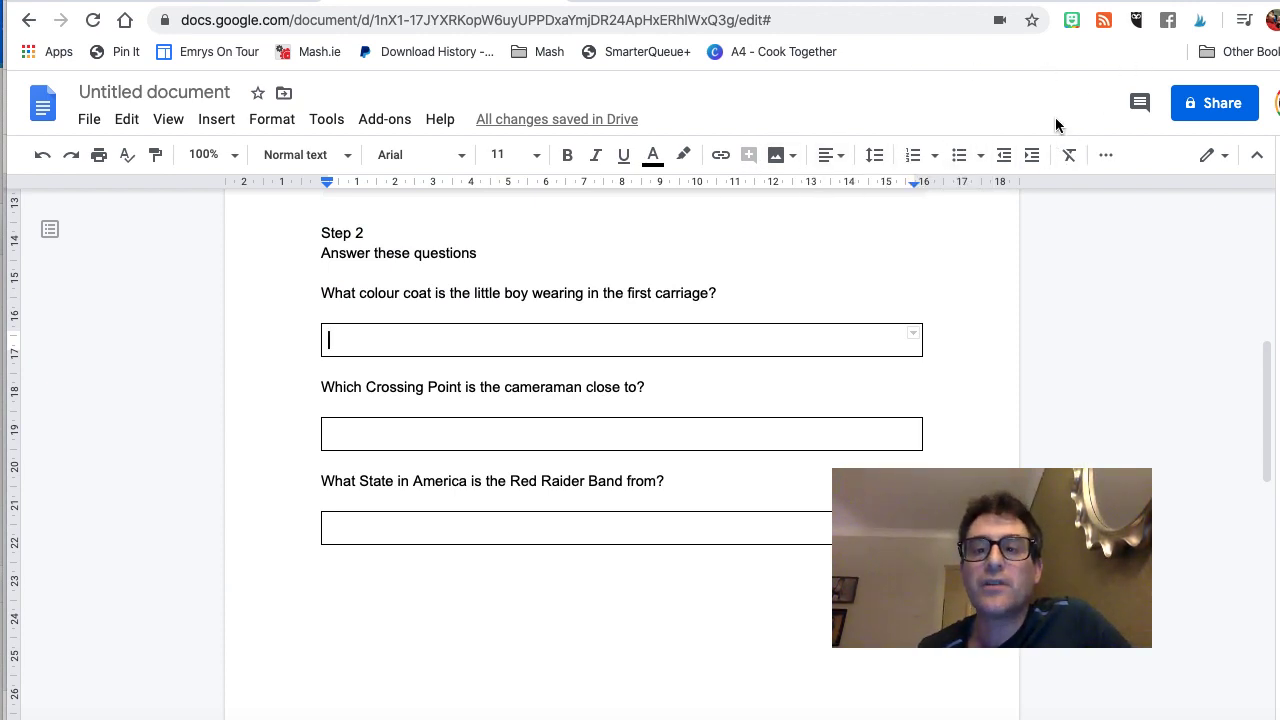
- Rename the document as "COVID-19 Home Learning Kit"
left_click(171, 93)
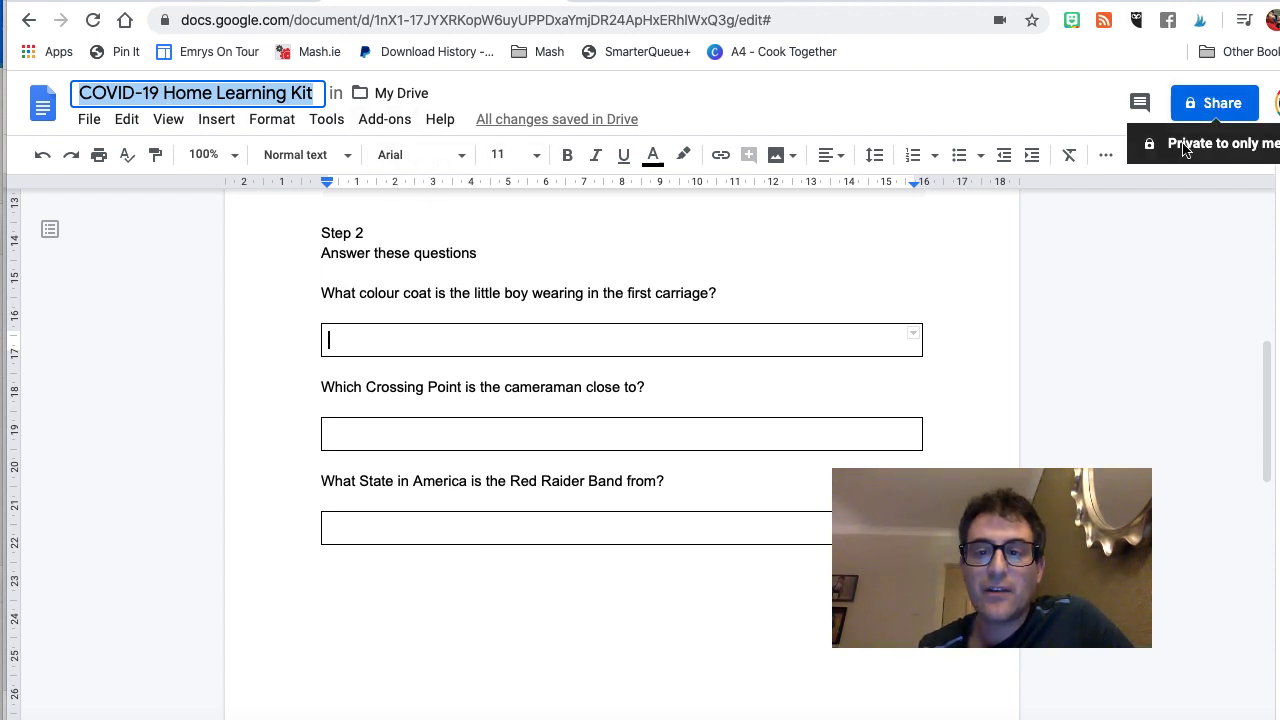
- Turn on link sharing for anyone with the link, set their access to Can edit, and finish the sharing settings
left_click(1210, 104)
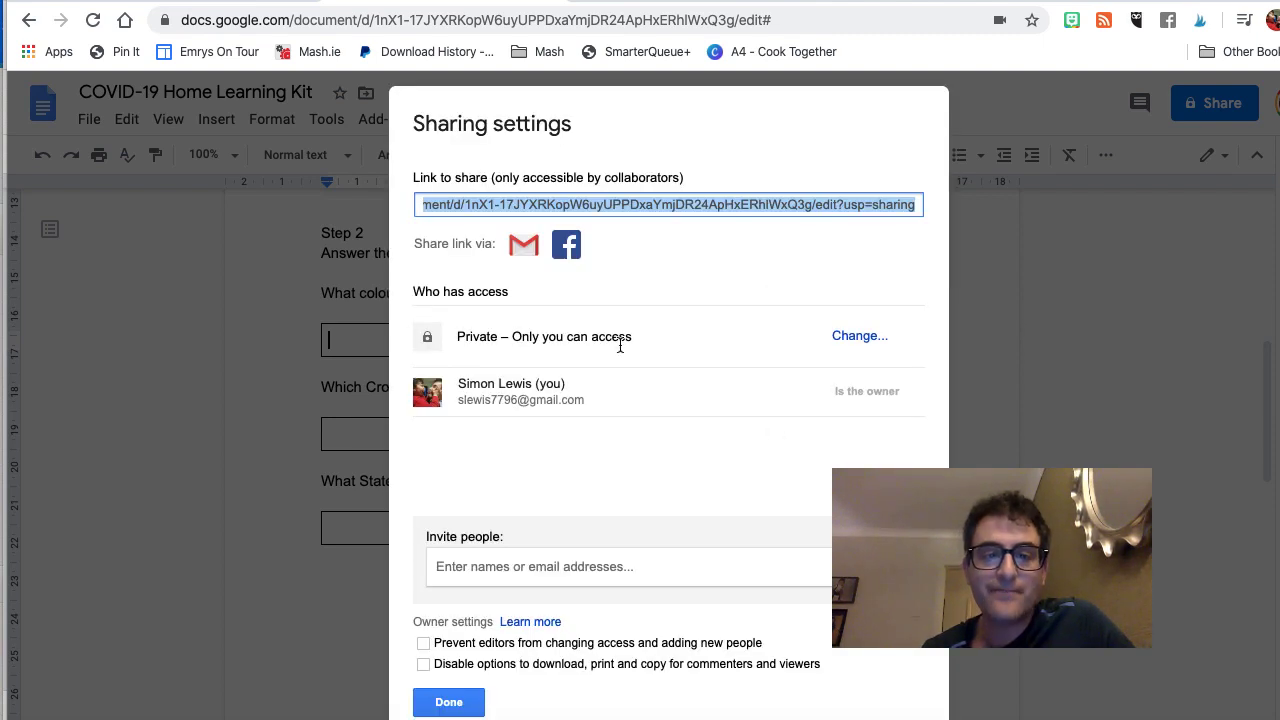
left_click(834, 334)
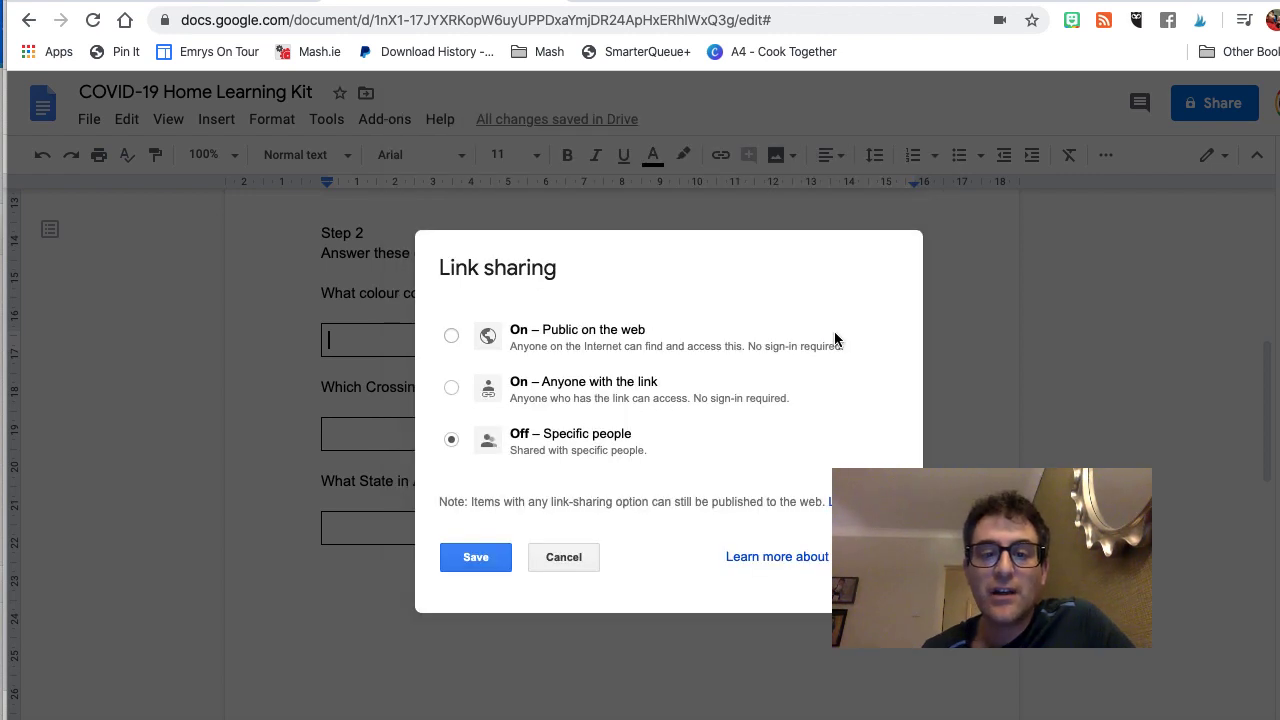
left_click(452, 386)
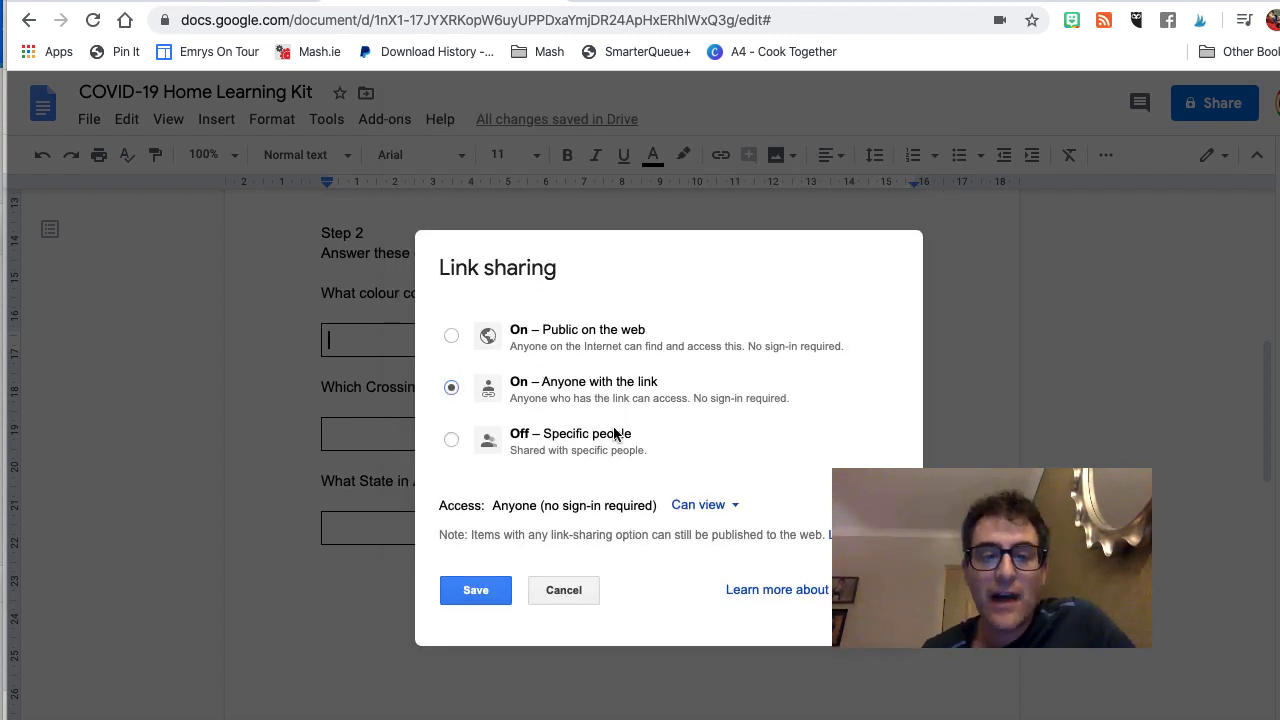
left_click(680, 505)
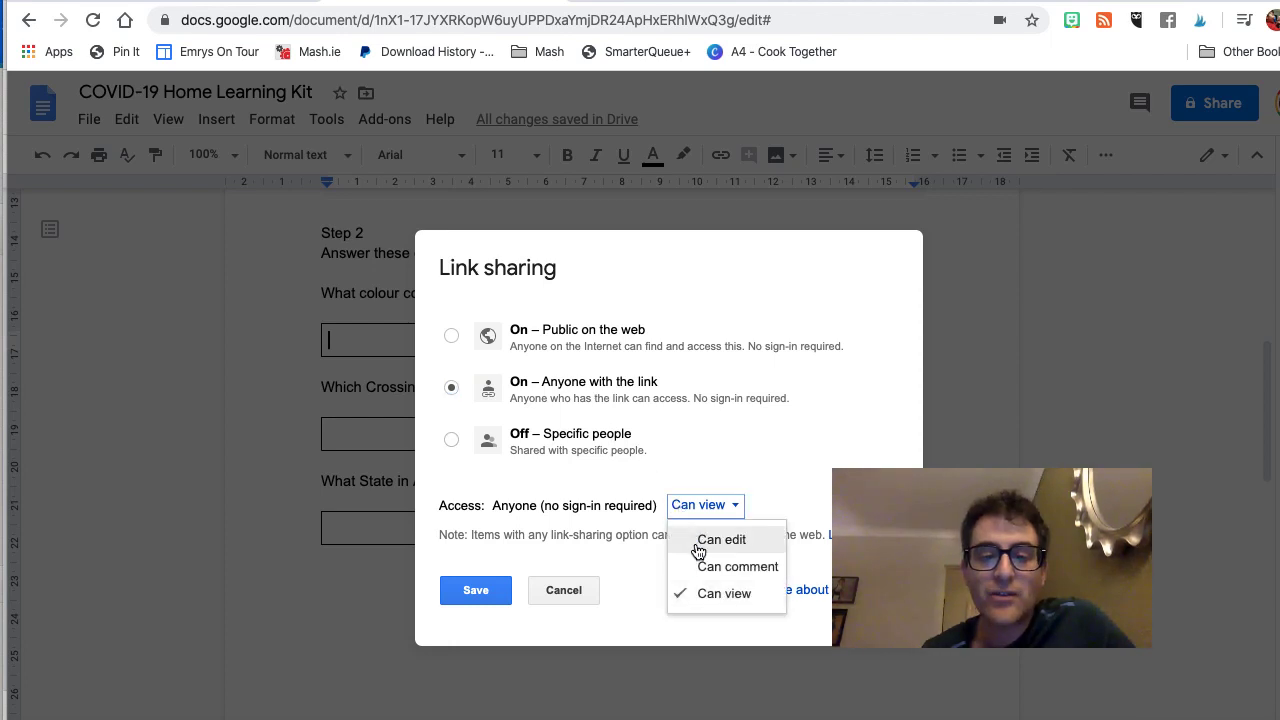
left_click(703, 595)
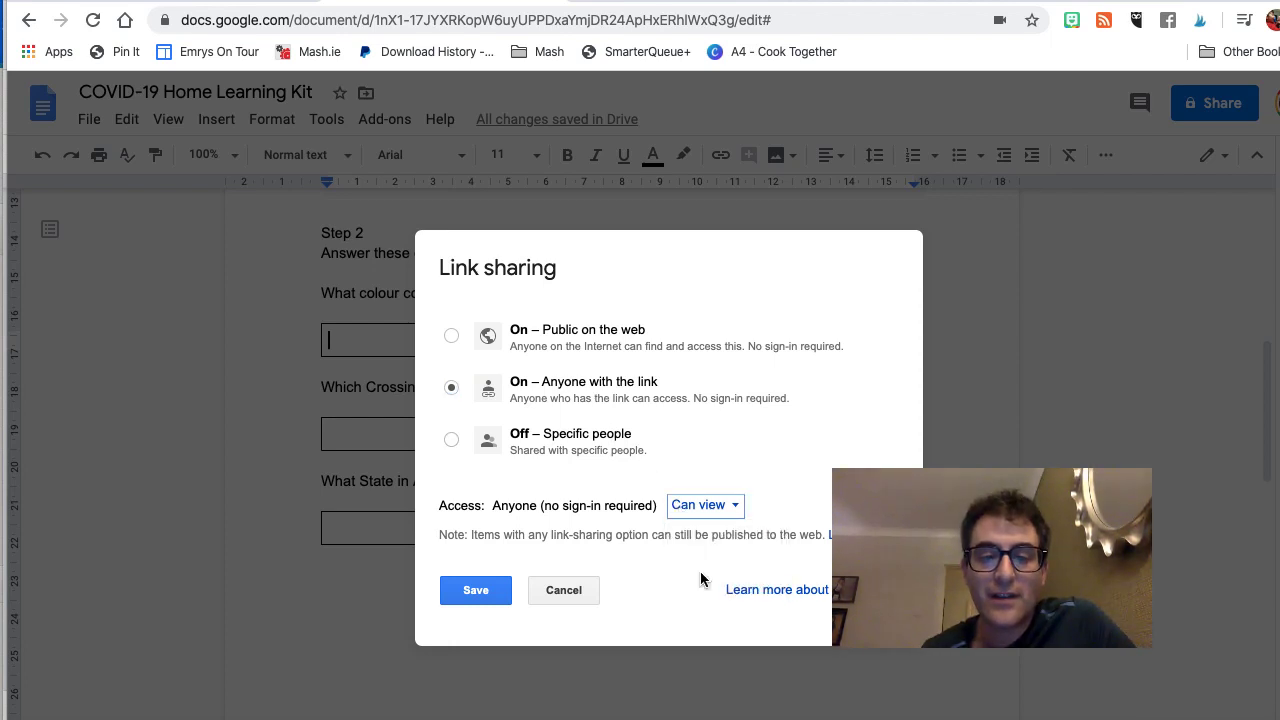
left_click(699, 506)
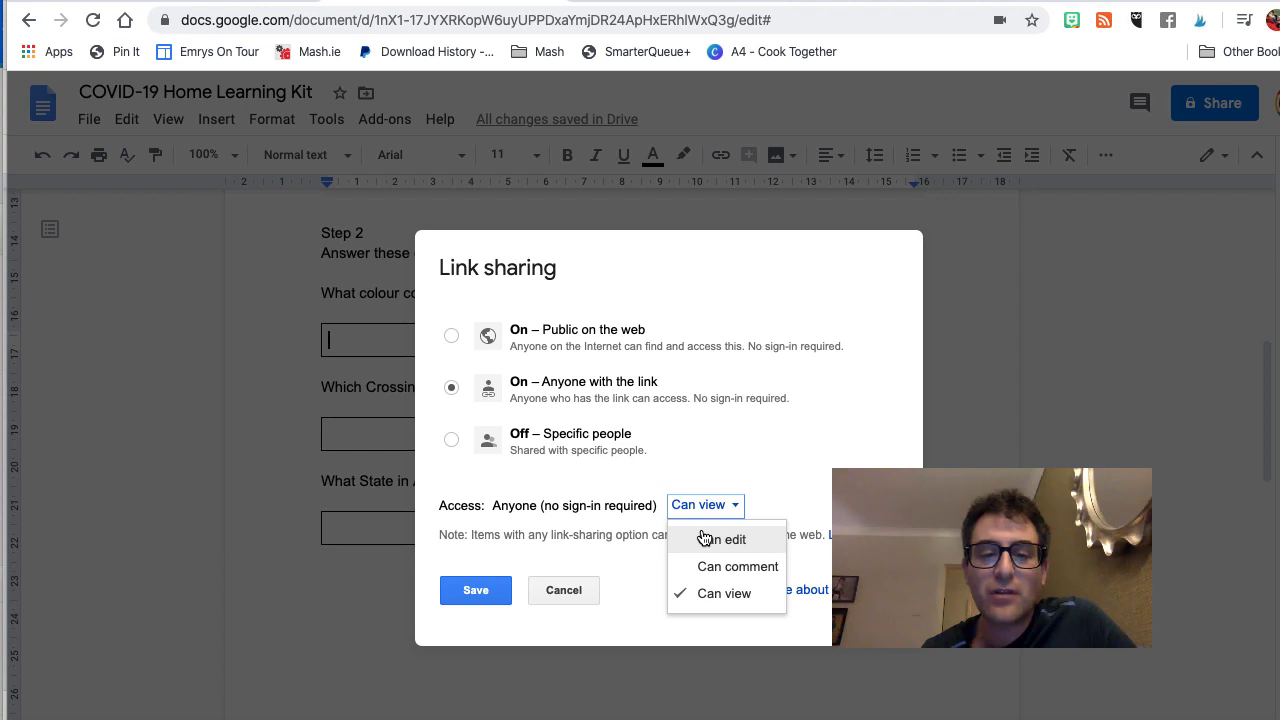
left_click(703, 539)
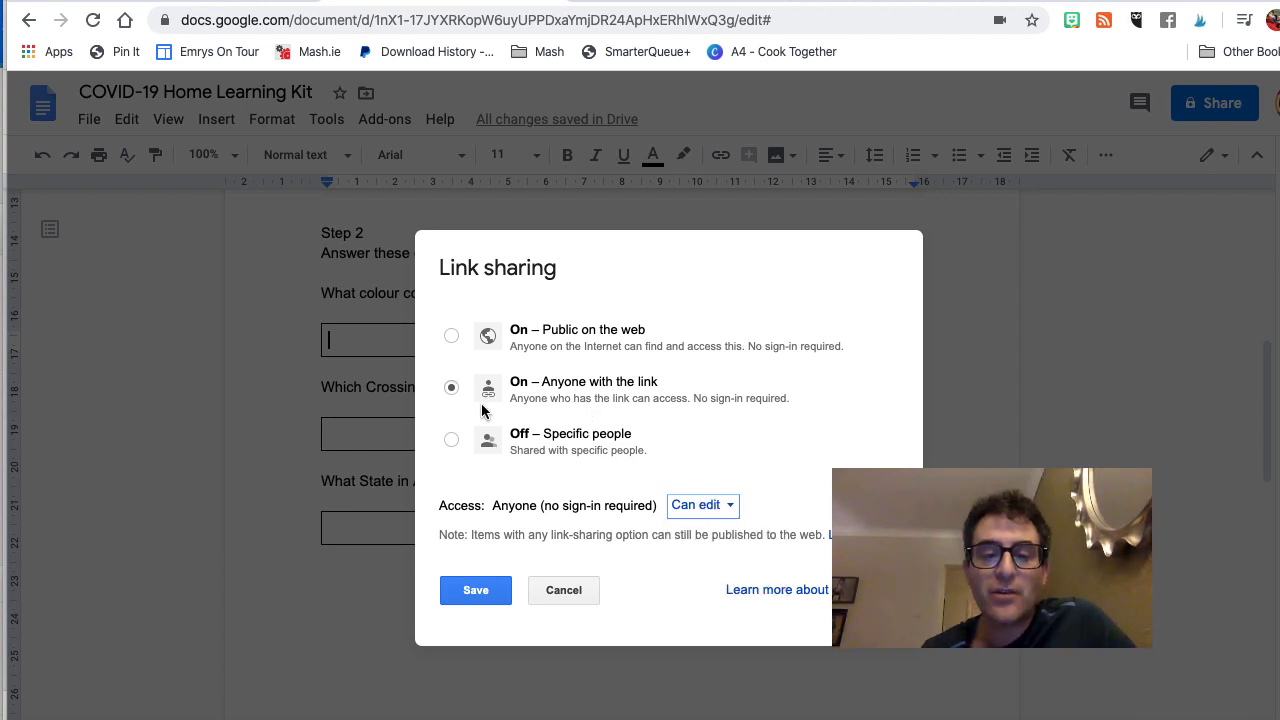
left_click(470, 598)
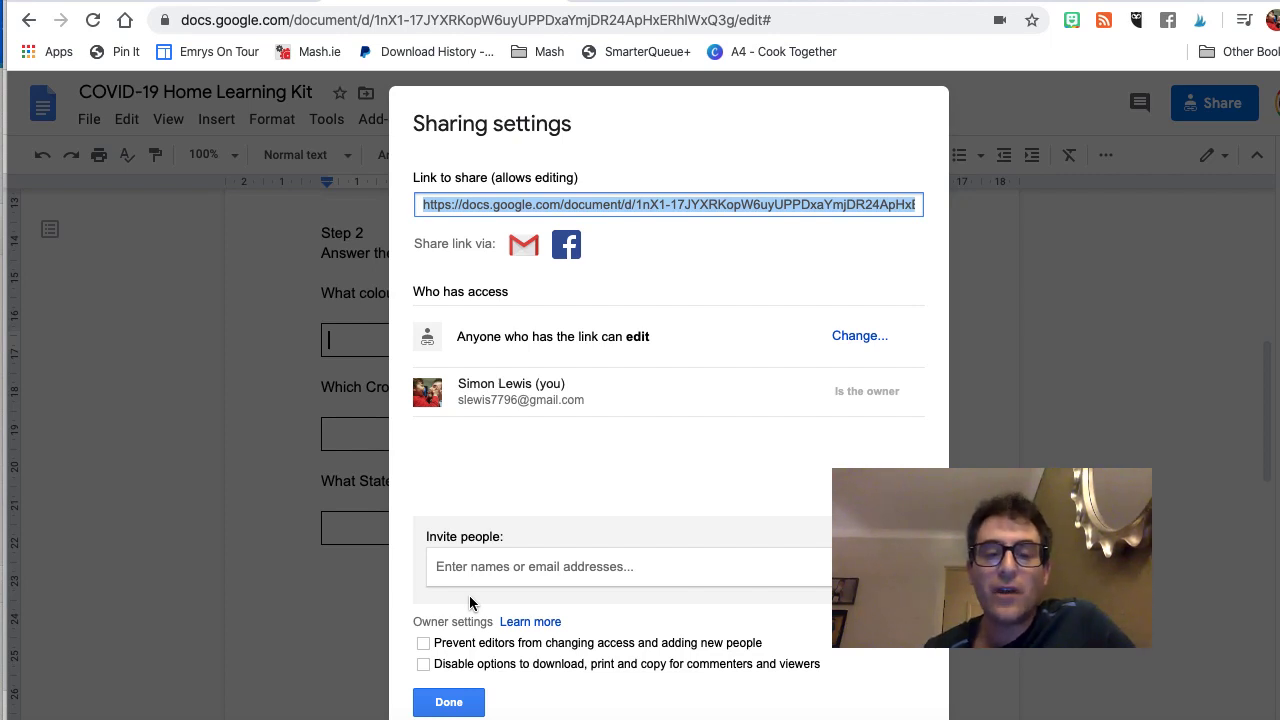
left_click(451, 701)
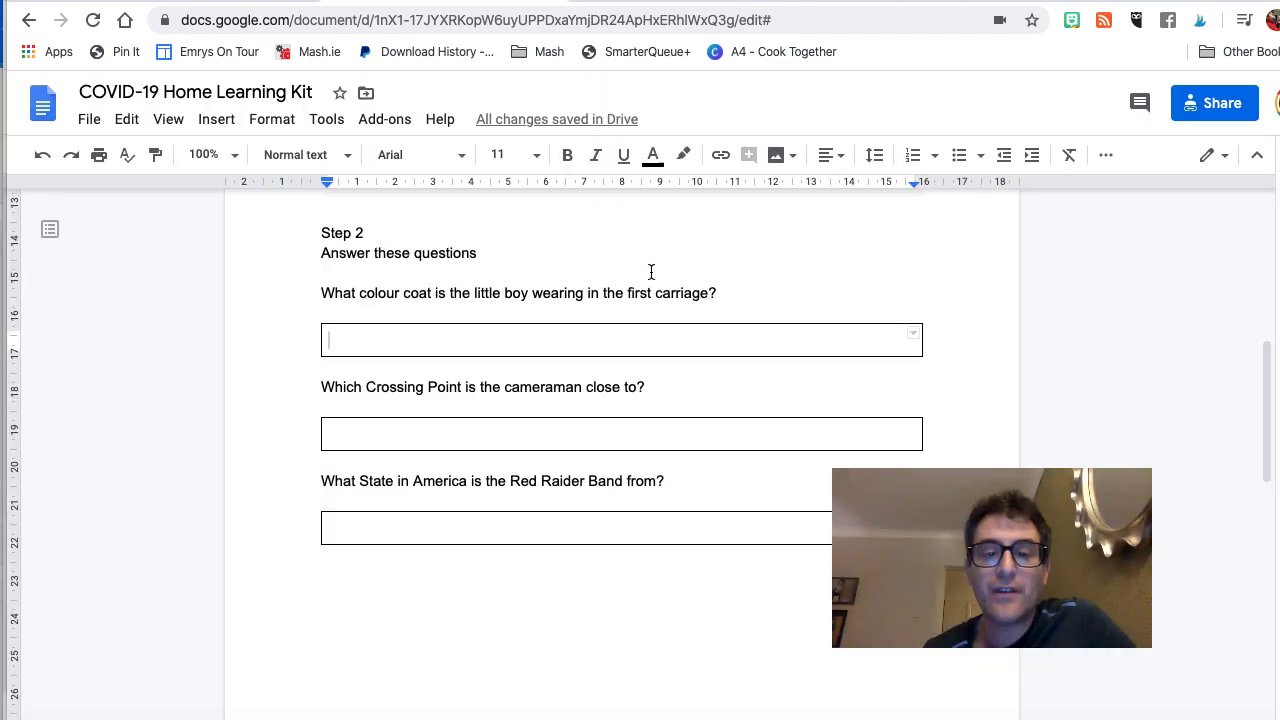
scroll(582, 344, "up", 1)
scroll(582, 344, "up", 5)
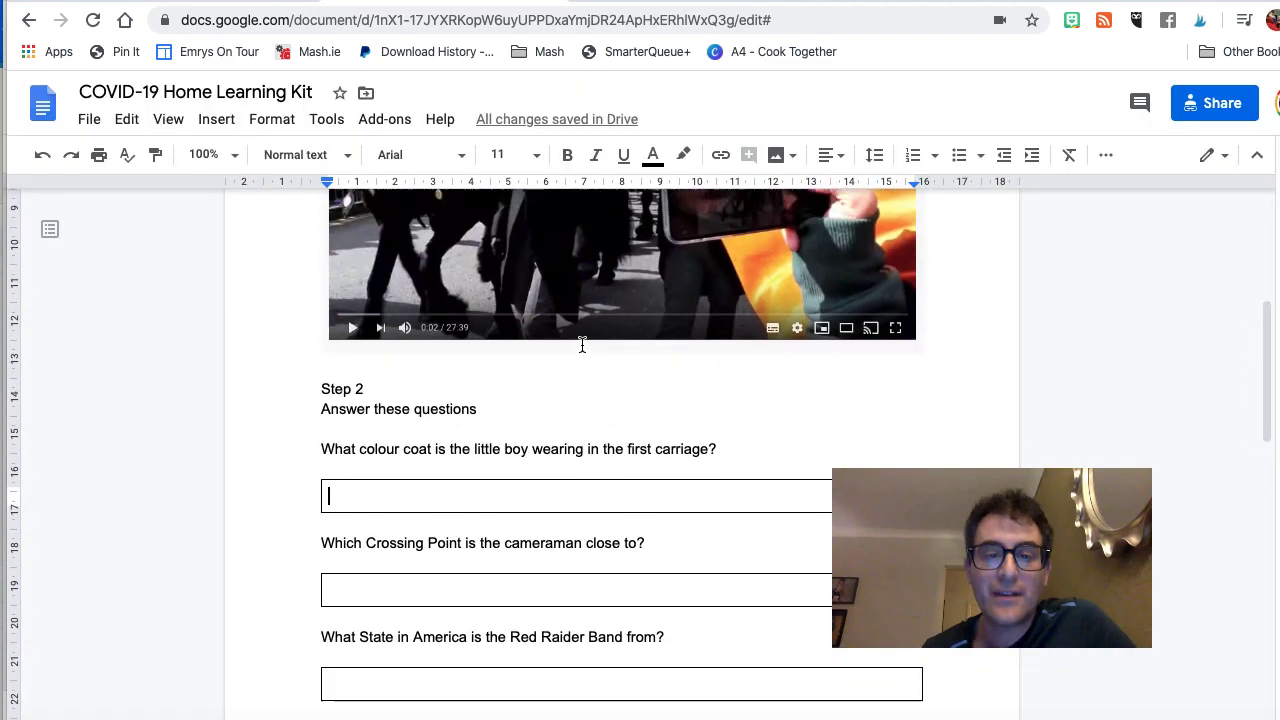
- Replace the edit# ending of the document's web address with copy, select the full link, and load it
scroll(582, 344, "down", 1)
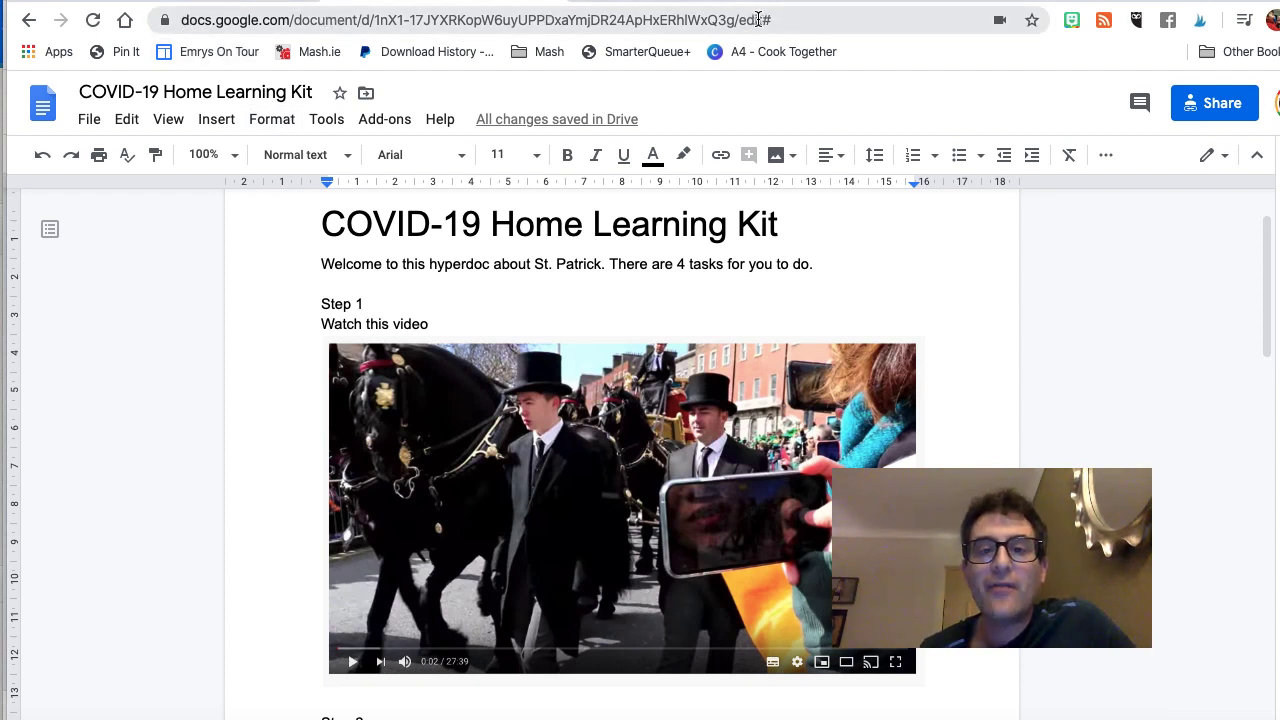
left_click_drag(747, 22, 779, 20)
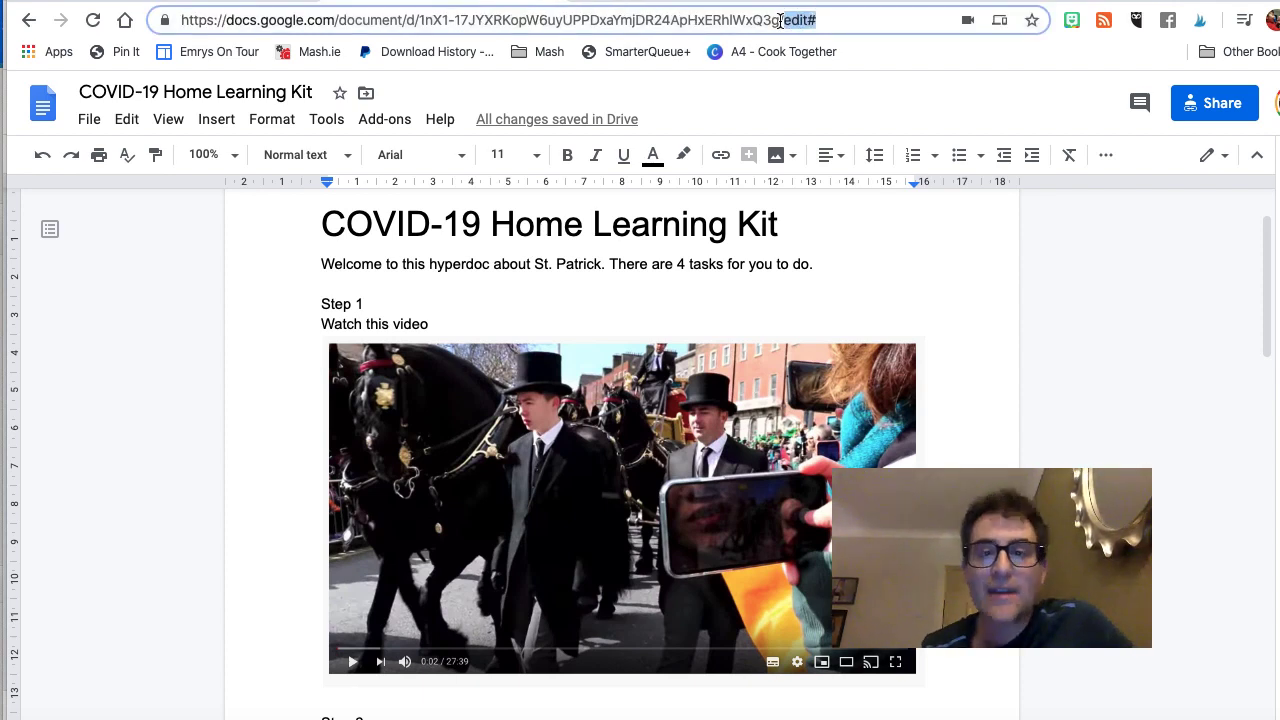
type("copy")
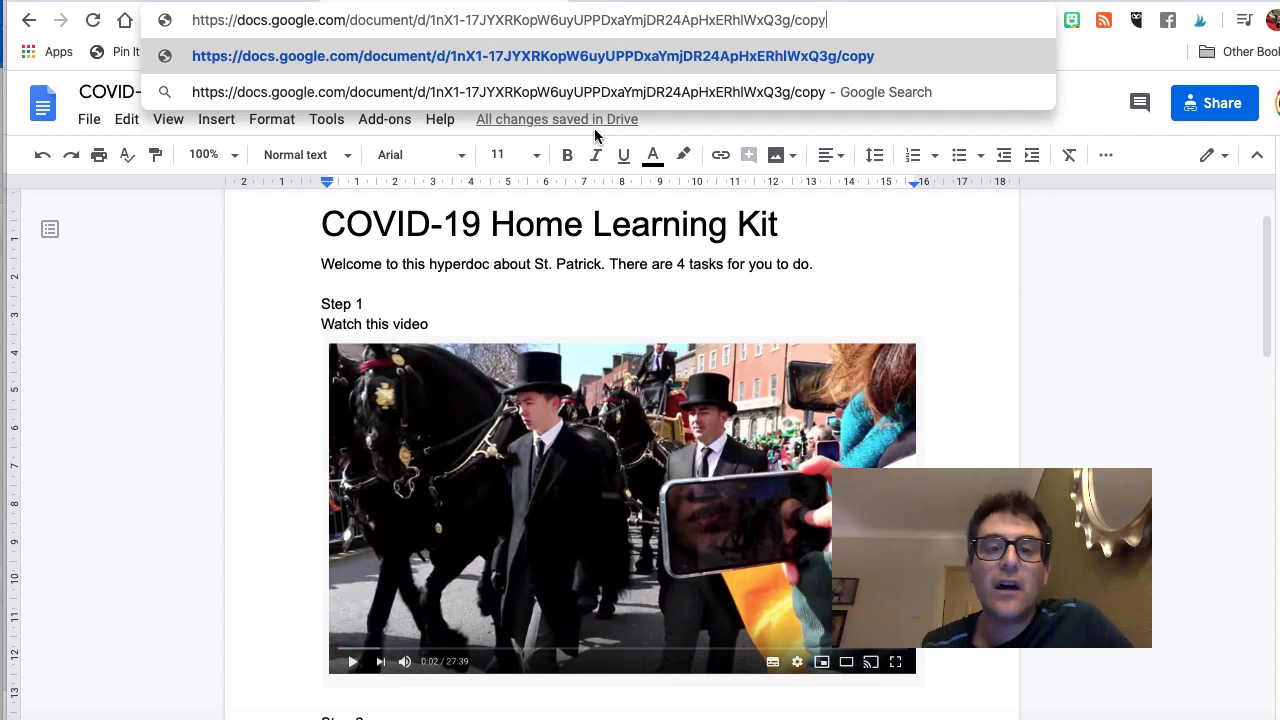
key("ctrl+a")
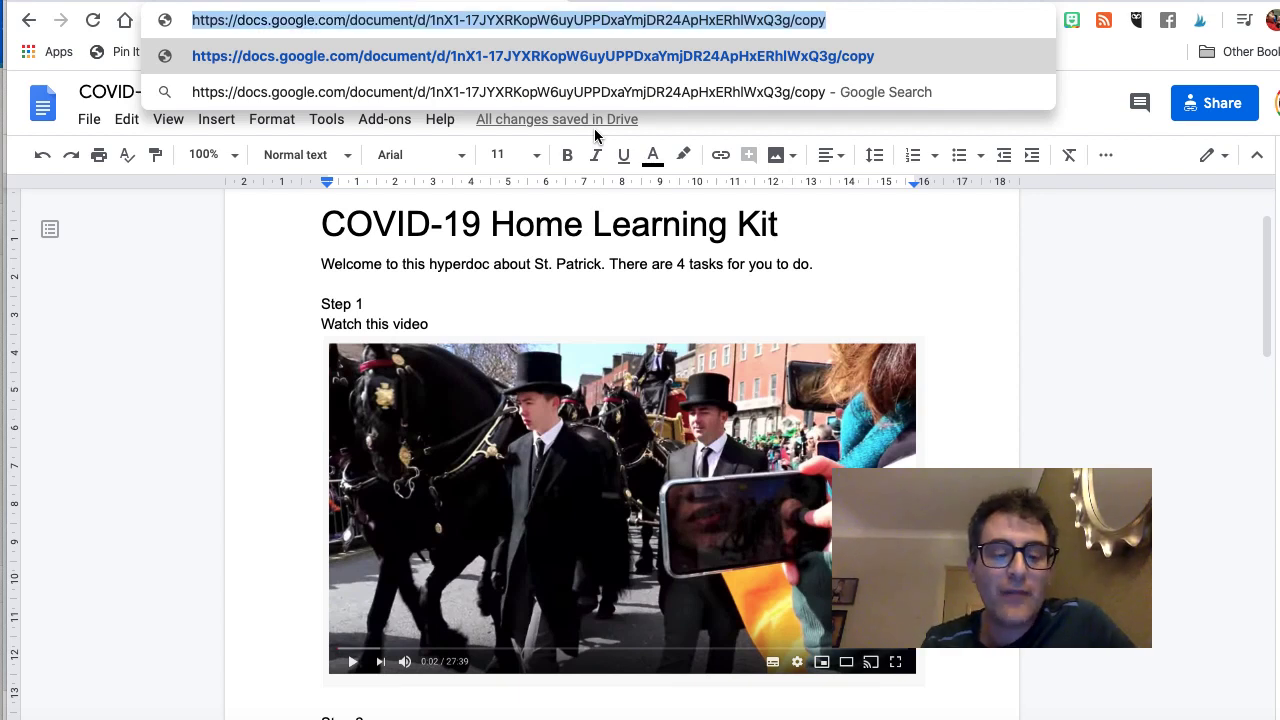
key("Return")
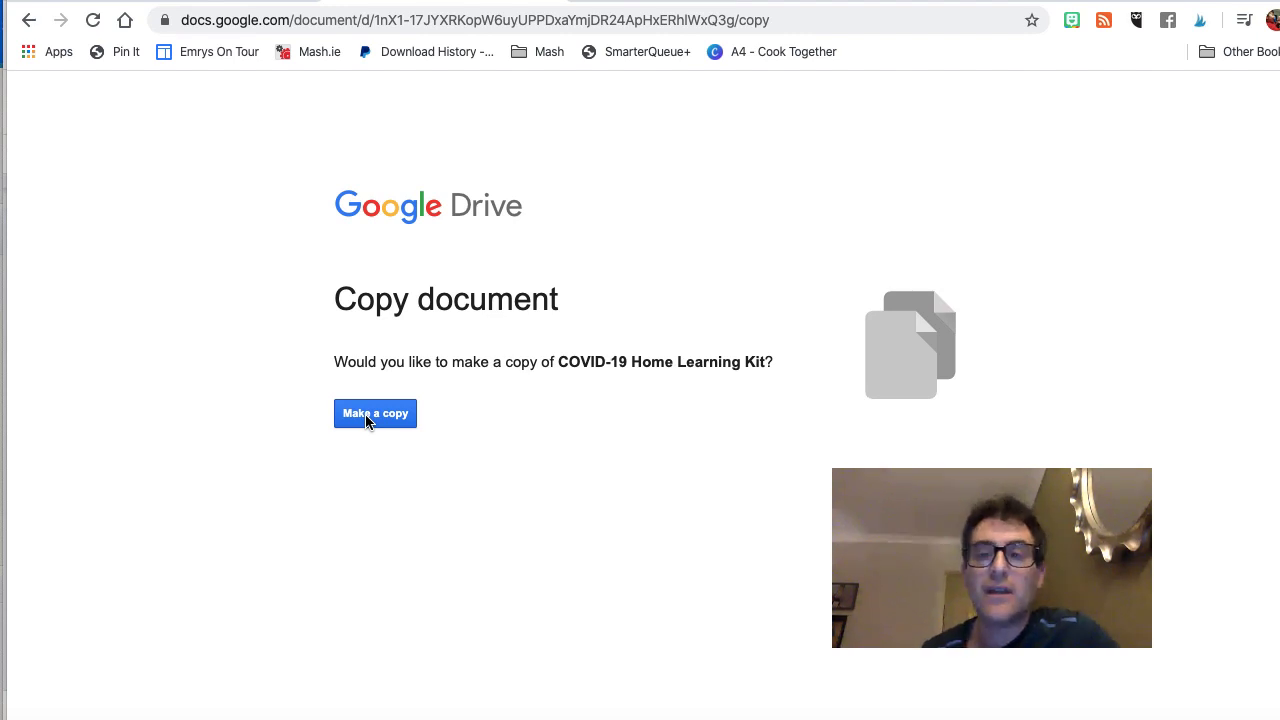
- Make a copy of the COVID-19 Home Learning Kit and add the student's first name in front of the copy's title
left_click(368, 421)
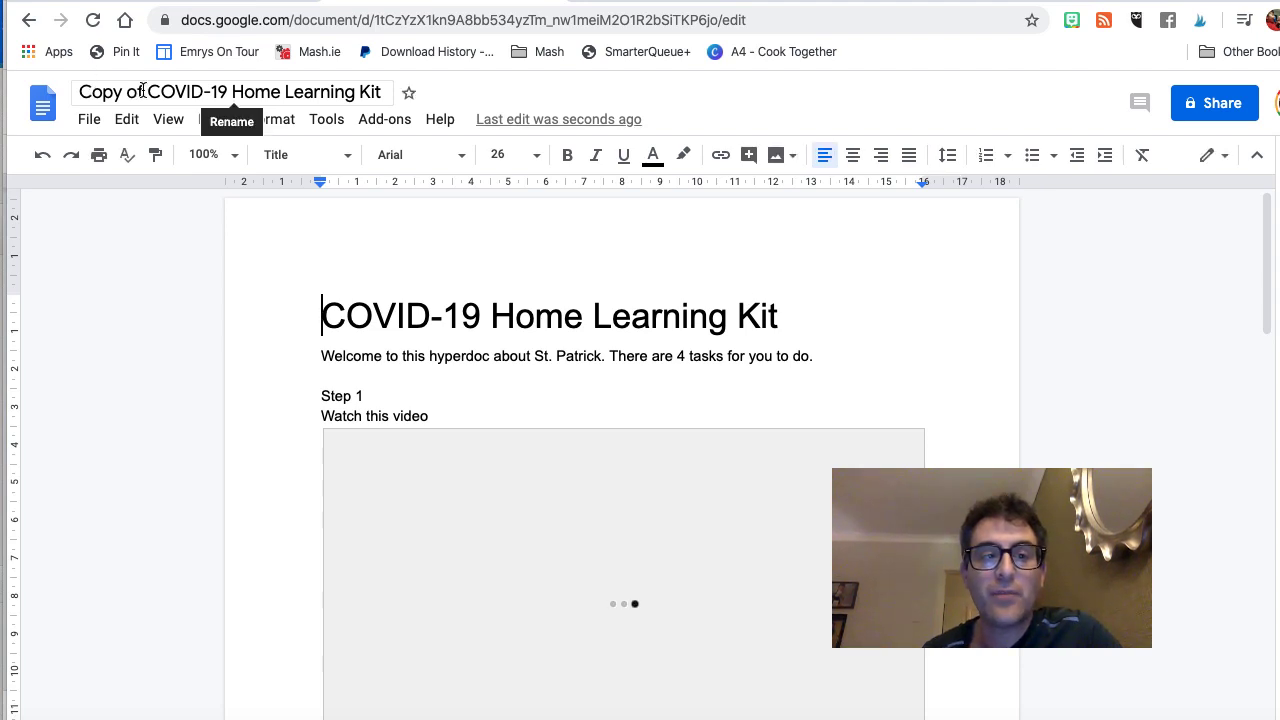
left_click(79, 93)
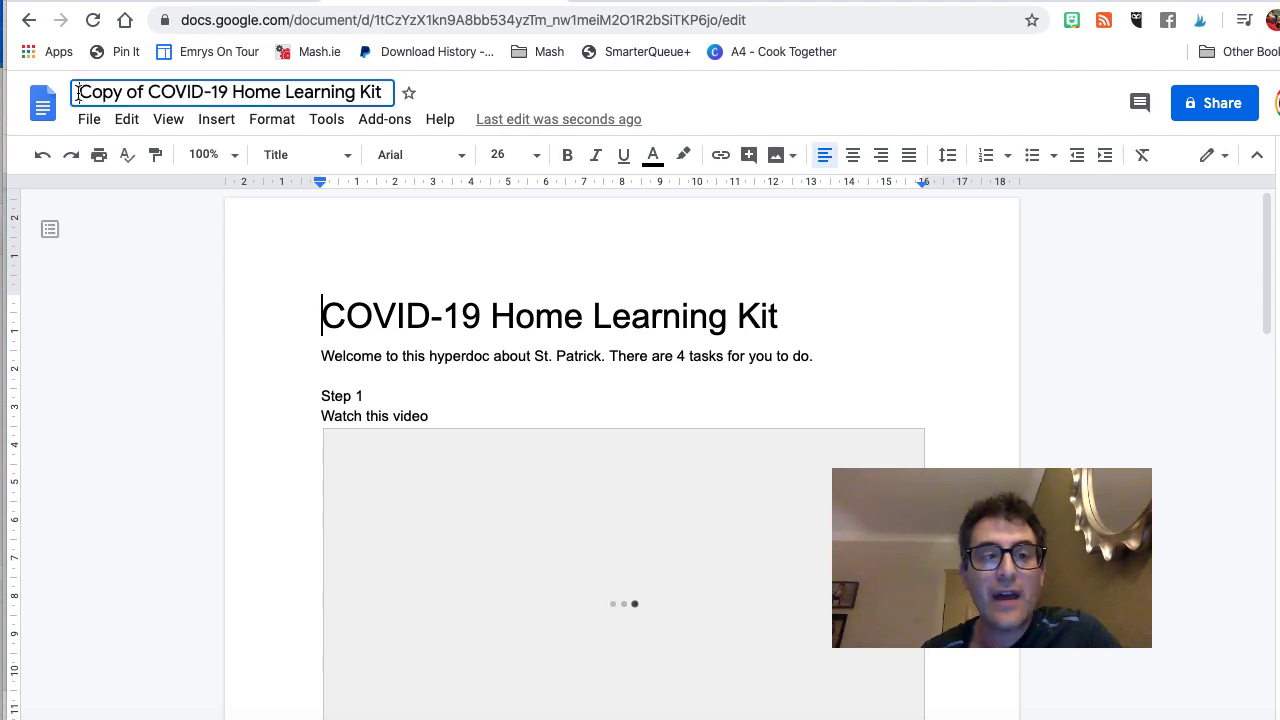
type("John's")
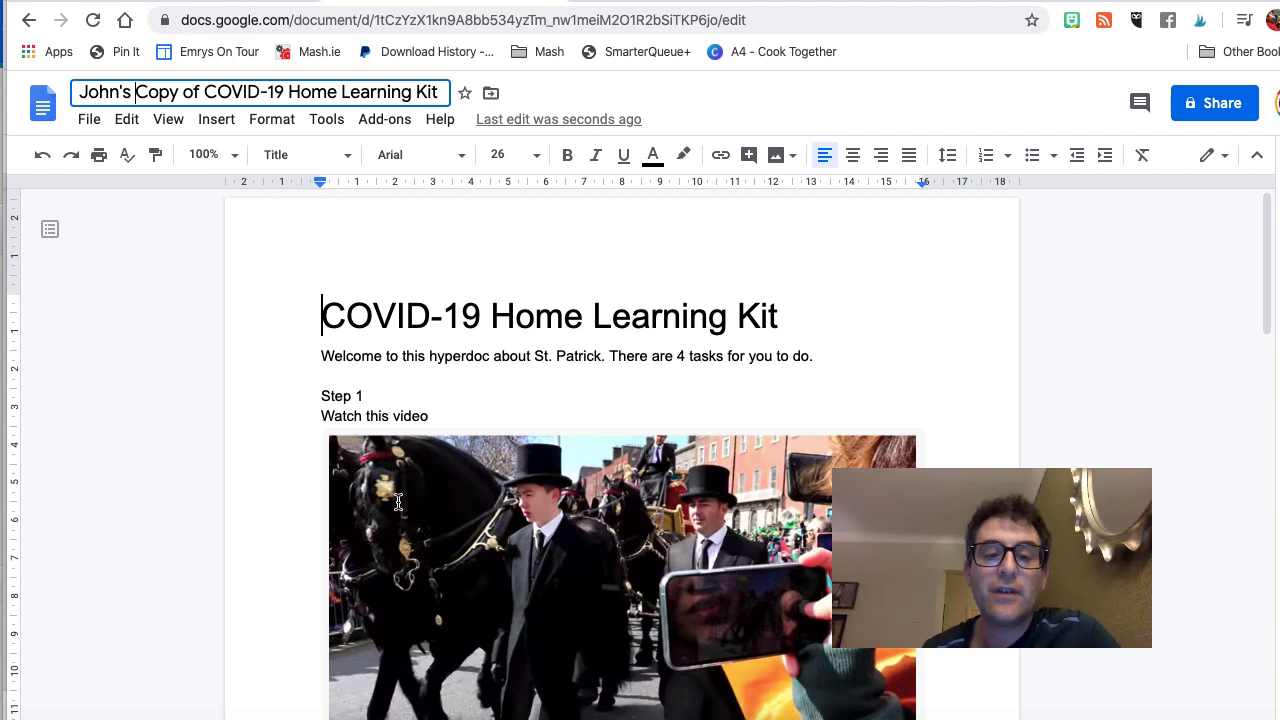
- Review the copied hyperdoc, checking the Step 1 video image, the Step 2 answer boxes, and the Step 3 and Step 4 instructions
scroll(398, 502, "down", 4)
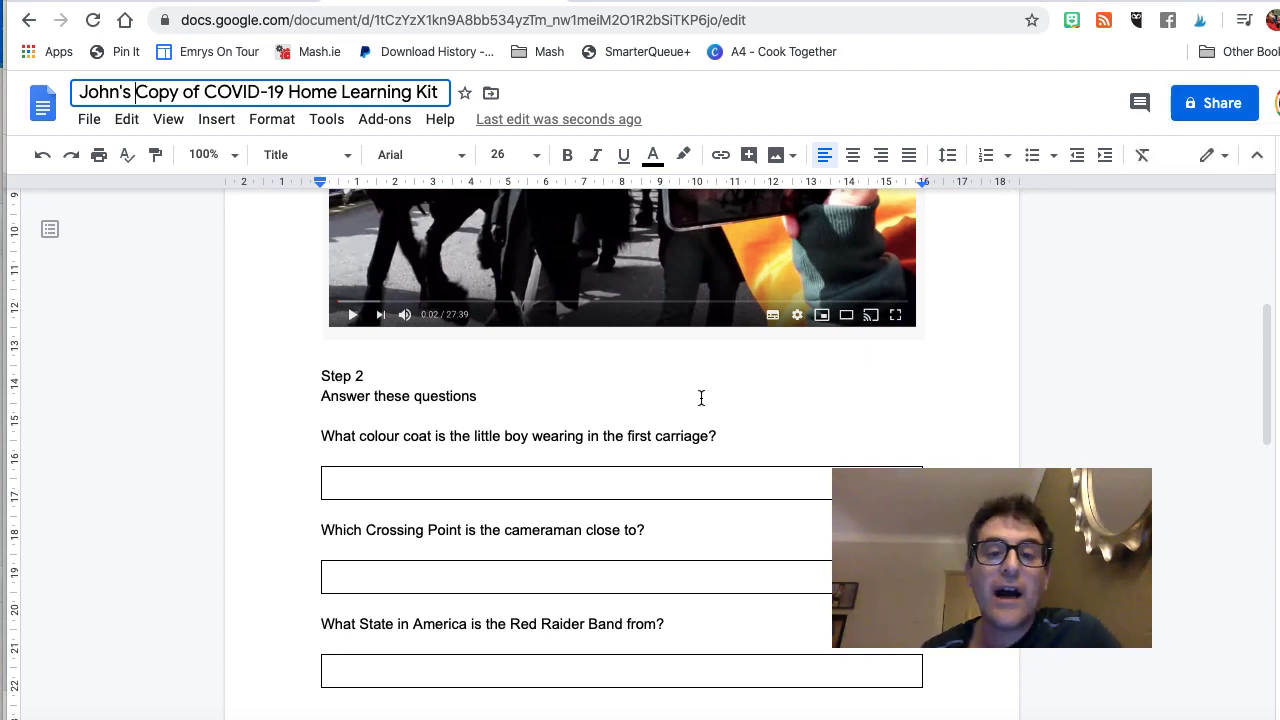
scroll(701, 398, "up", 4)
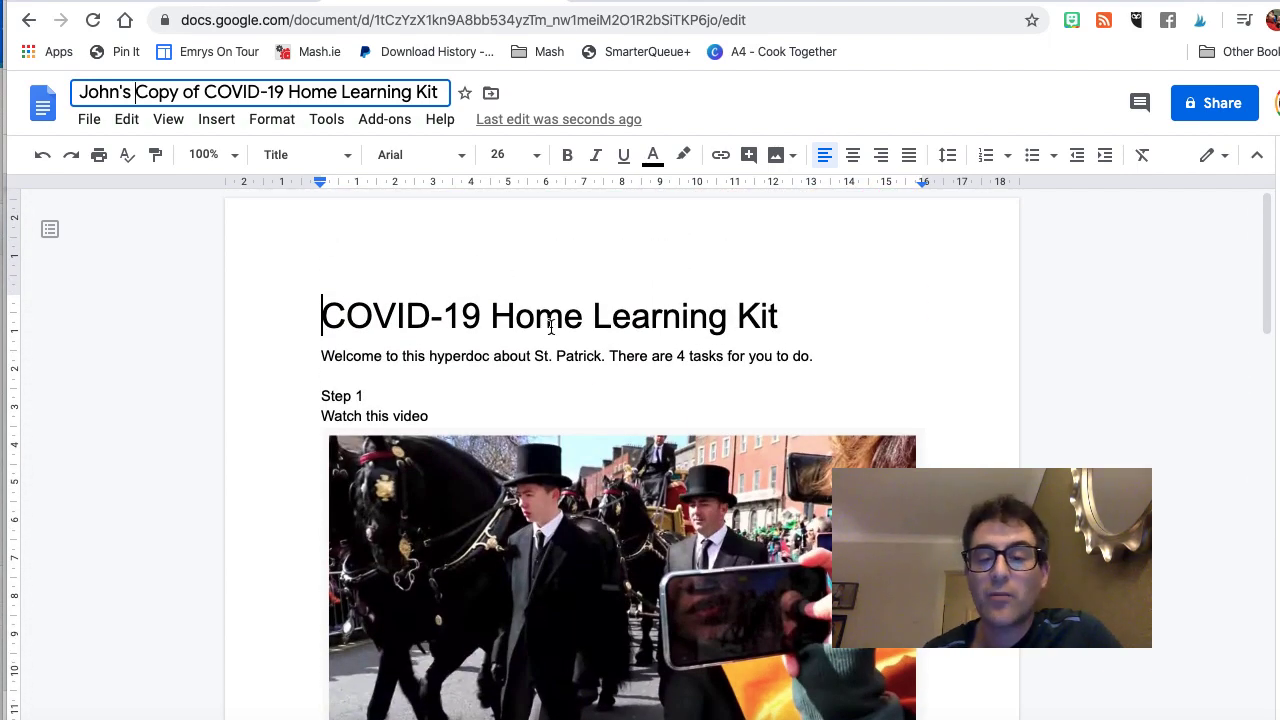
scroll(551, 326, "down", 2)
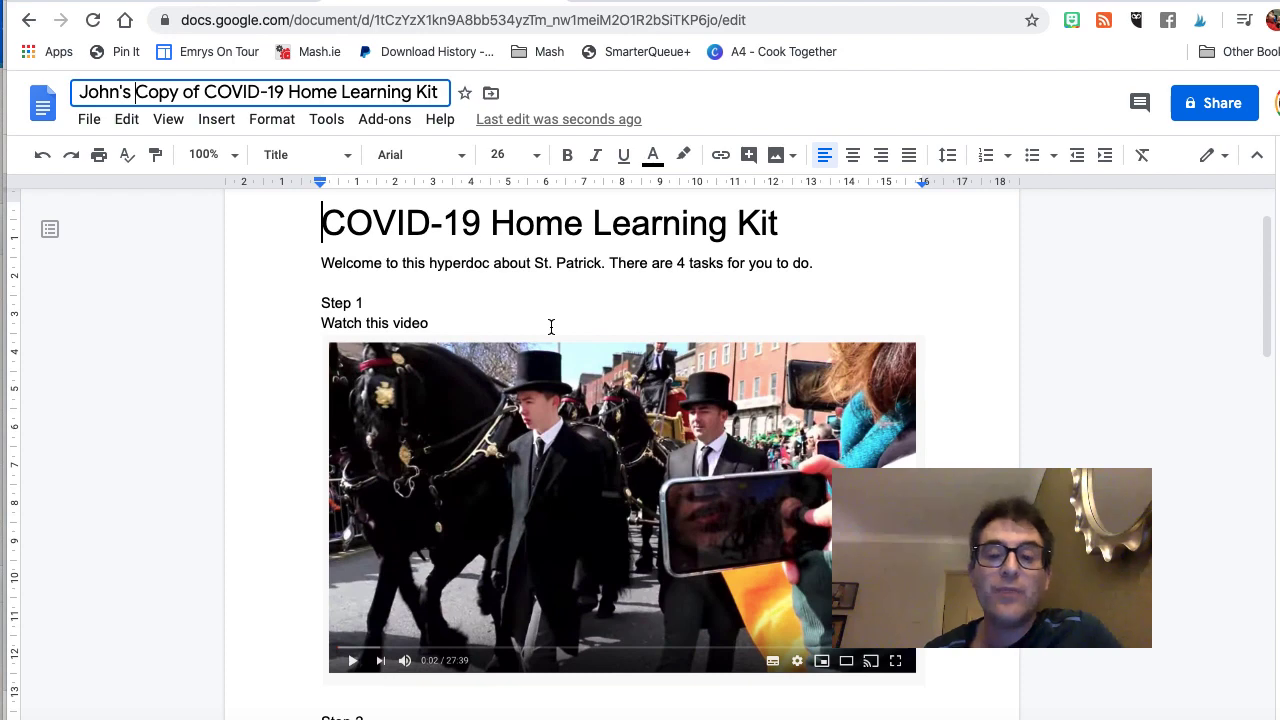
scroll(590, 443, "down", 3)
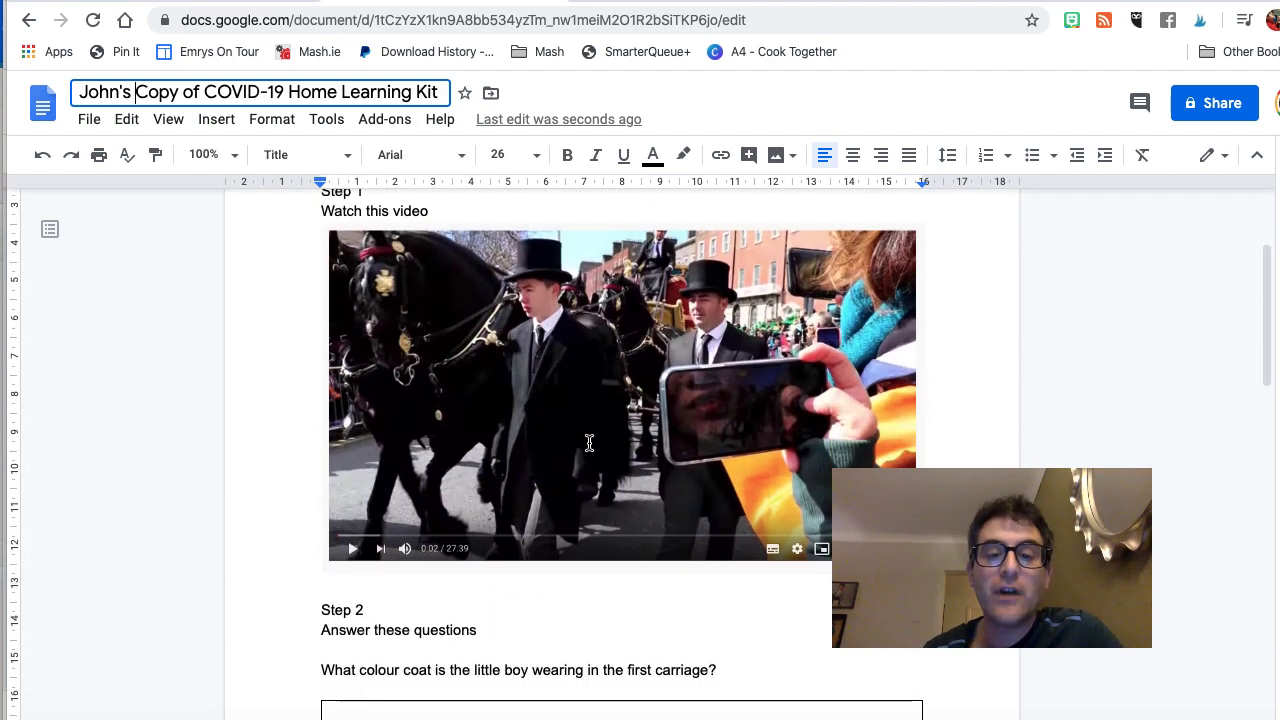
scroll(589, 443, "down", 5)
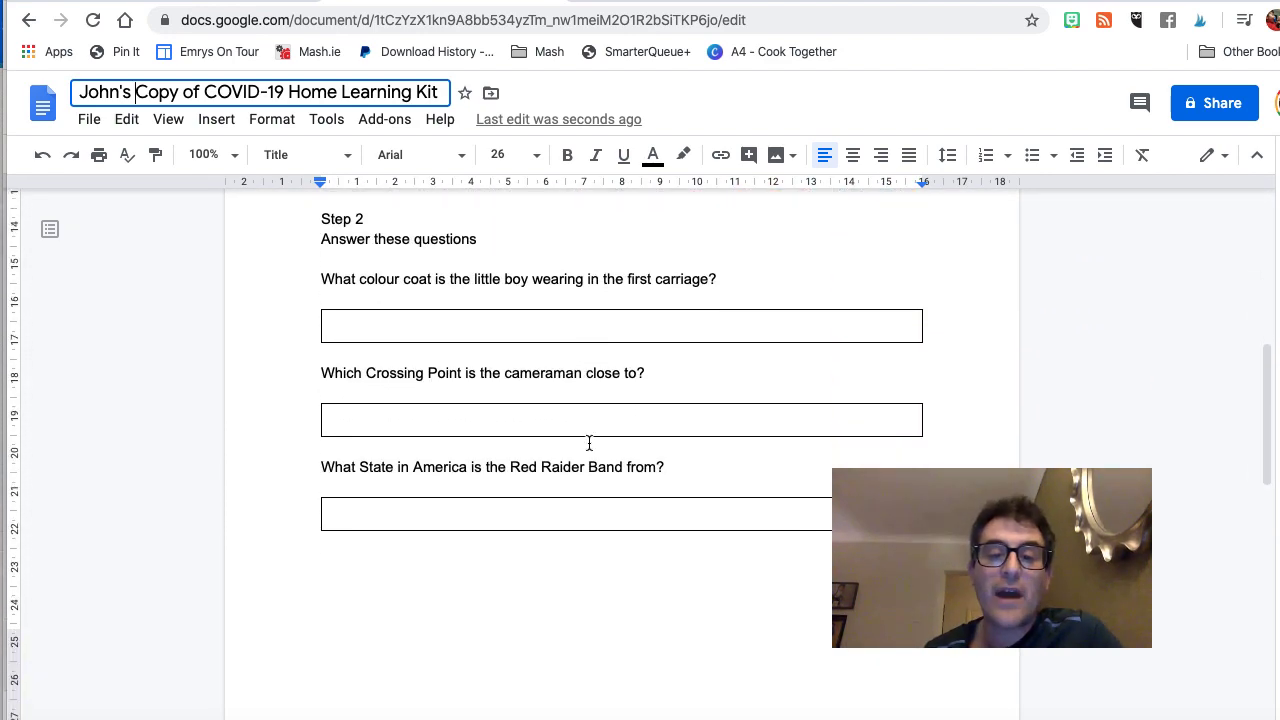
scroll(589, 443, "down", 4)
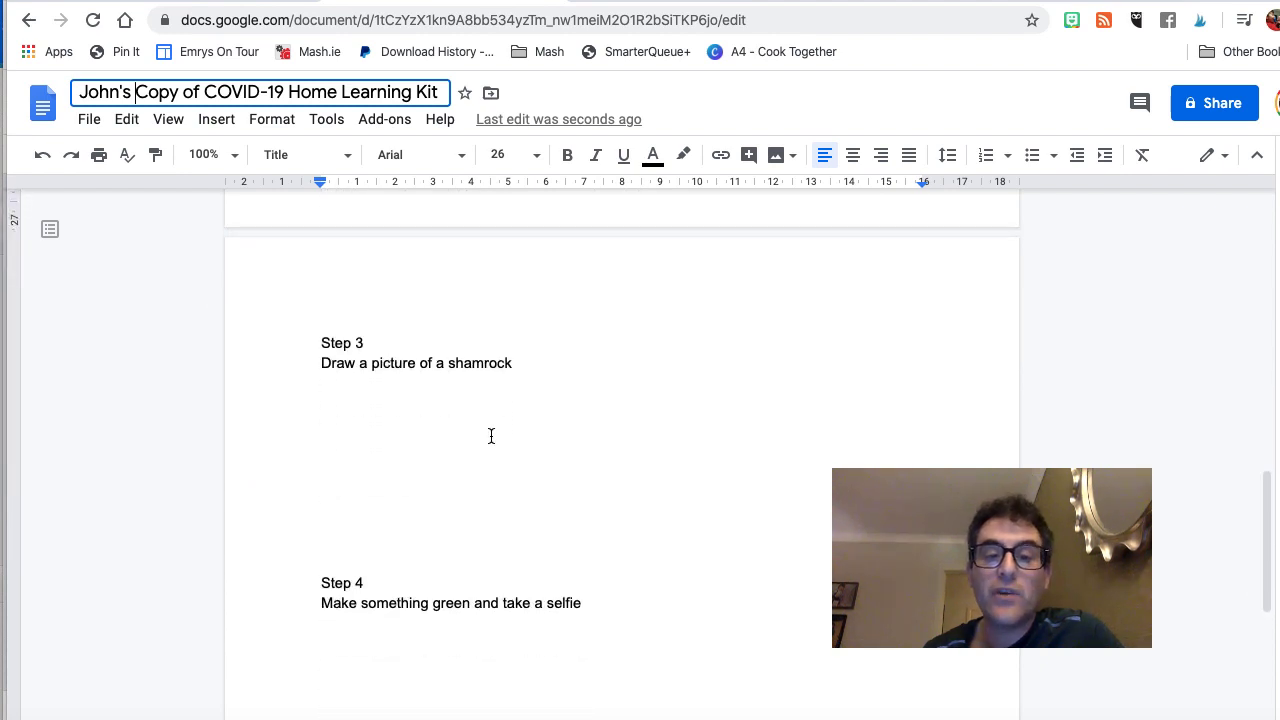
scroll(450, 445, "down", 2)
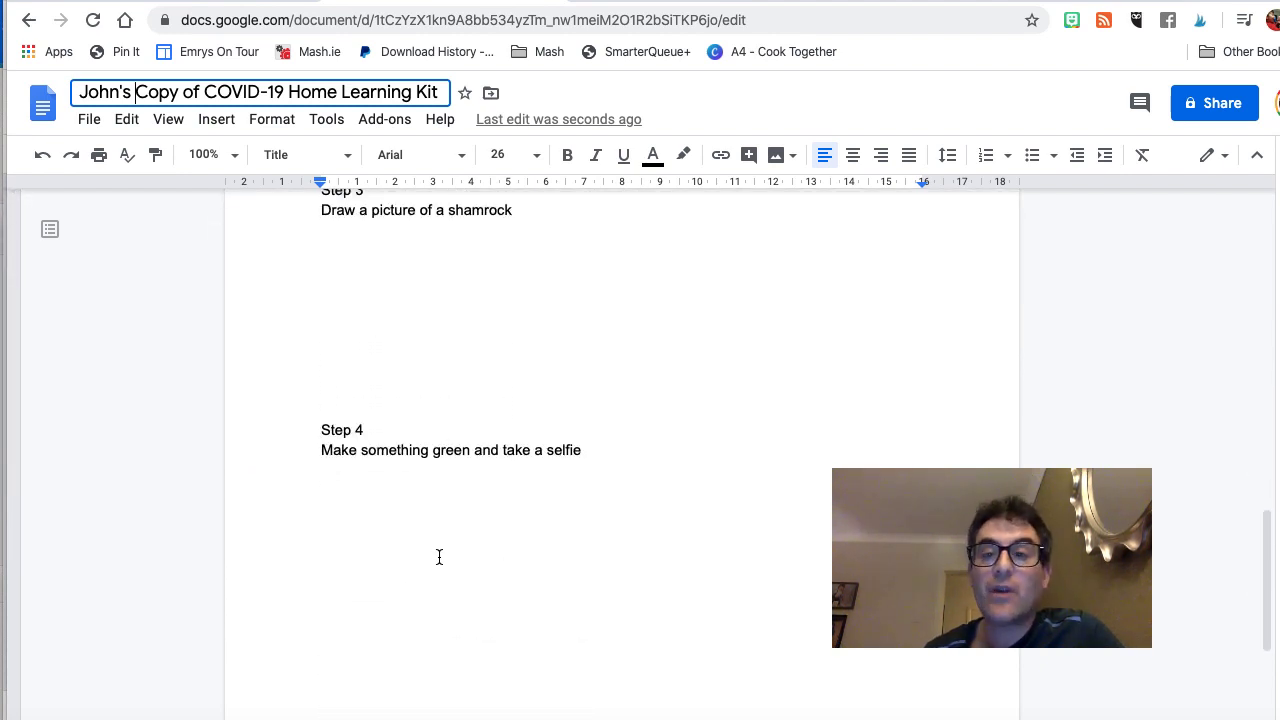
scroll(439, 557, "up", 4)
scroll(439, 557, "up", 7)
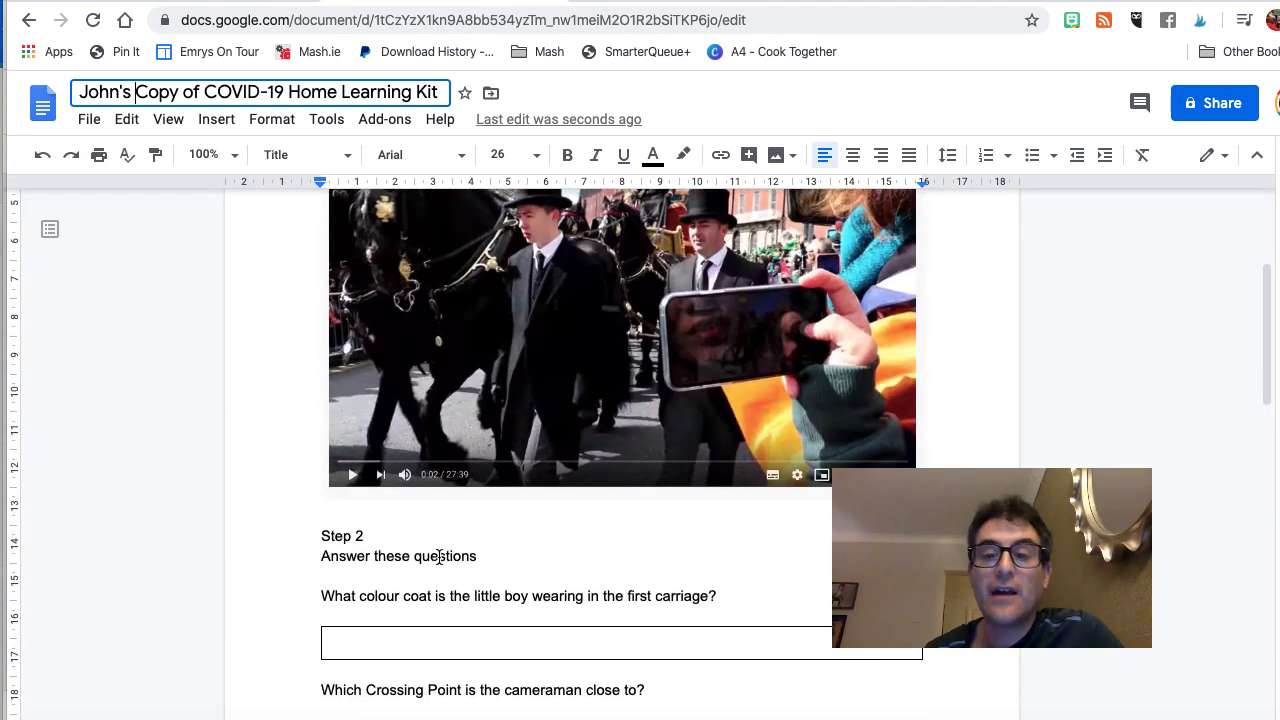